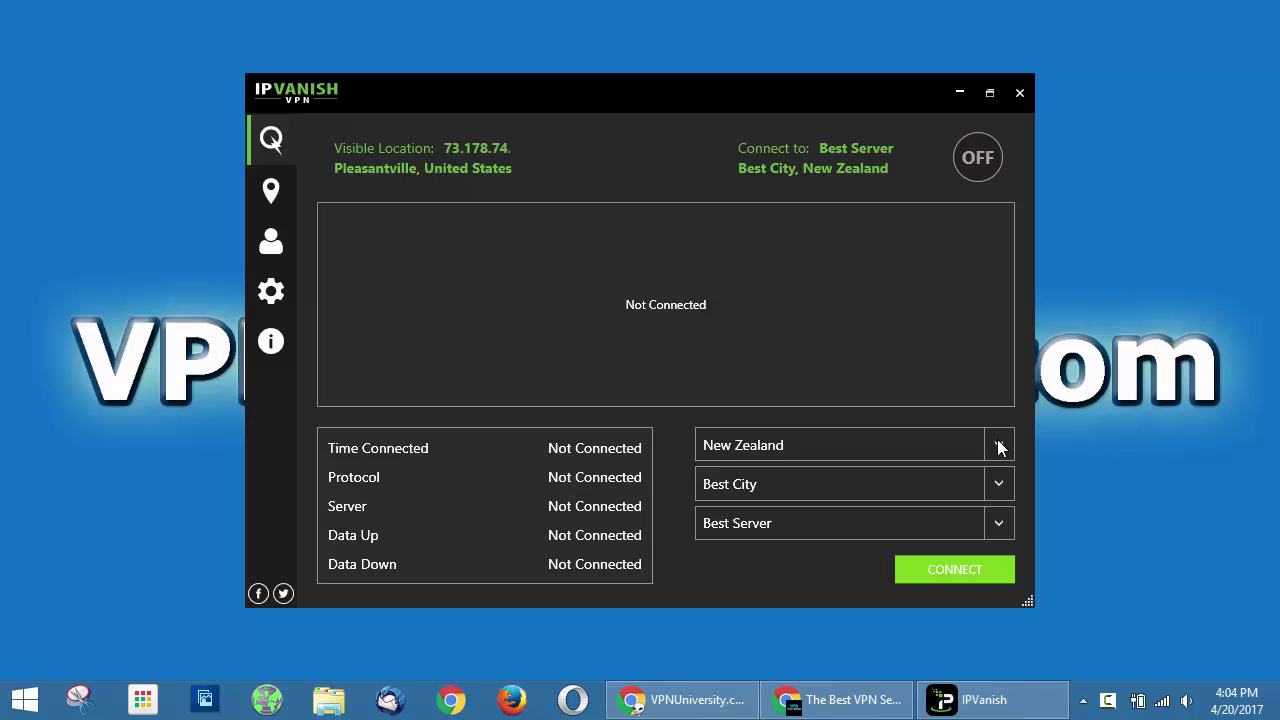
Set the quick-connect country to United States
click(999, 447)
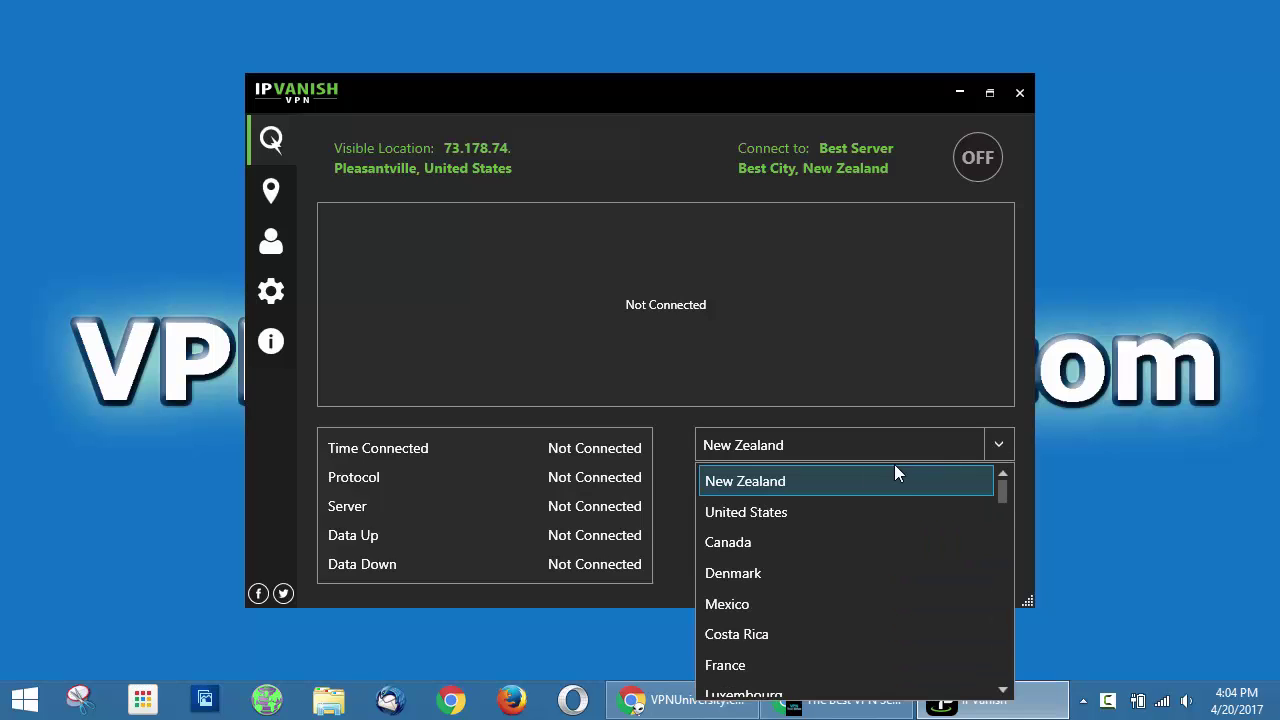
click(834, 521)
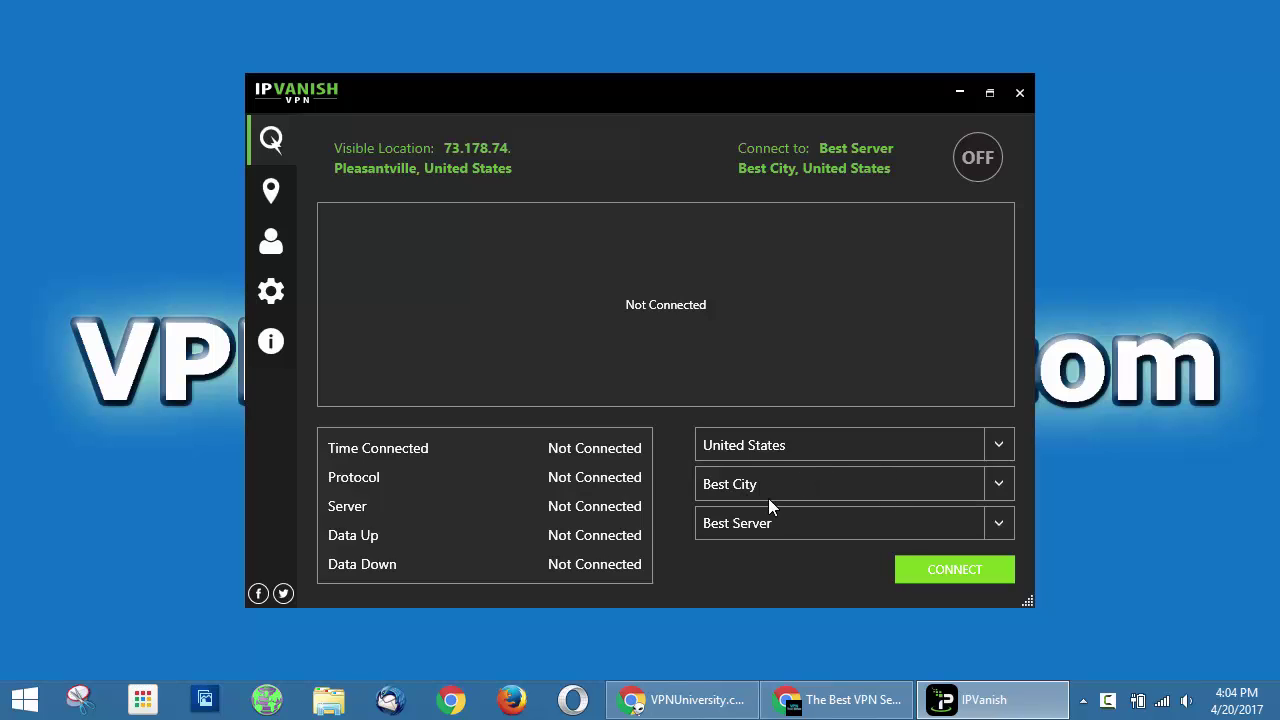
click(999, 445)
click(920, 447)
Open the server list and review its sort options and the available server locations
click(269, 205)
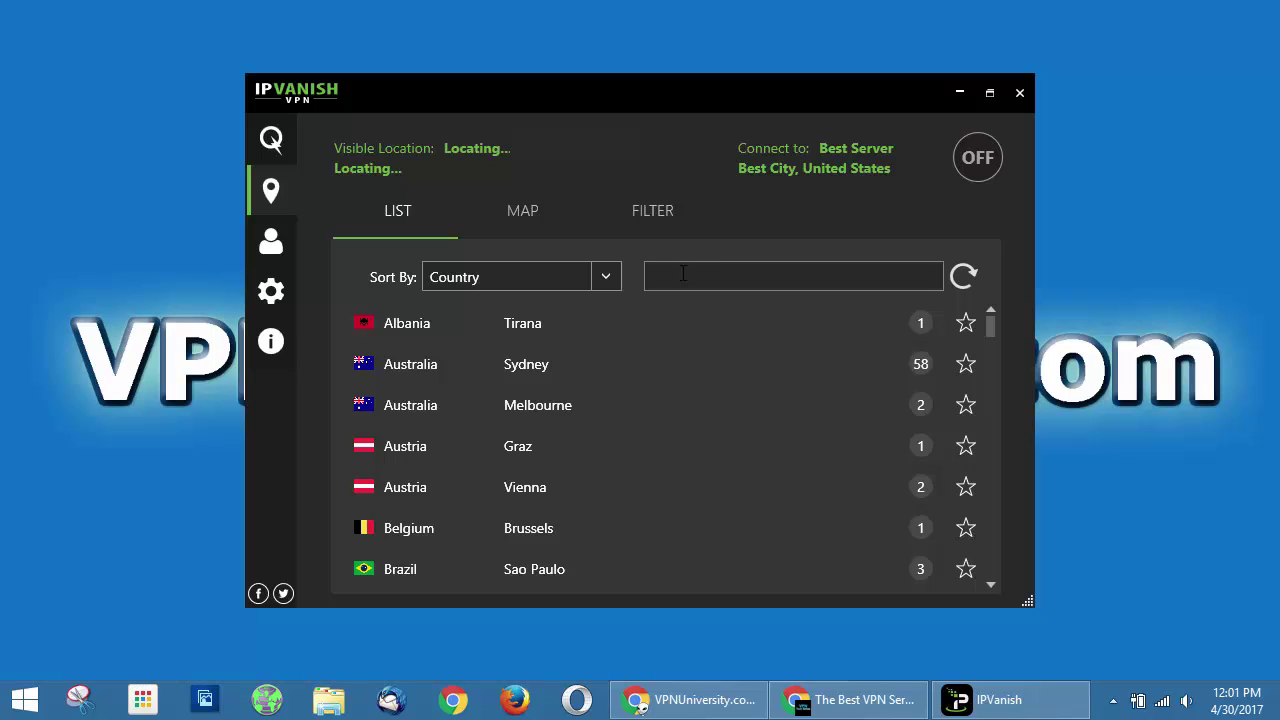
click(610, 283)
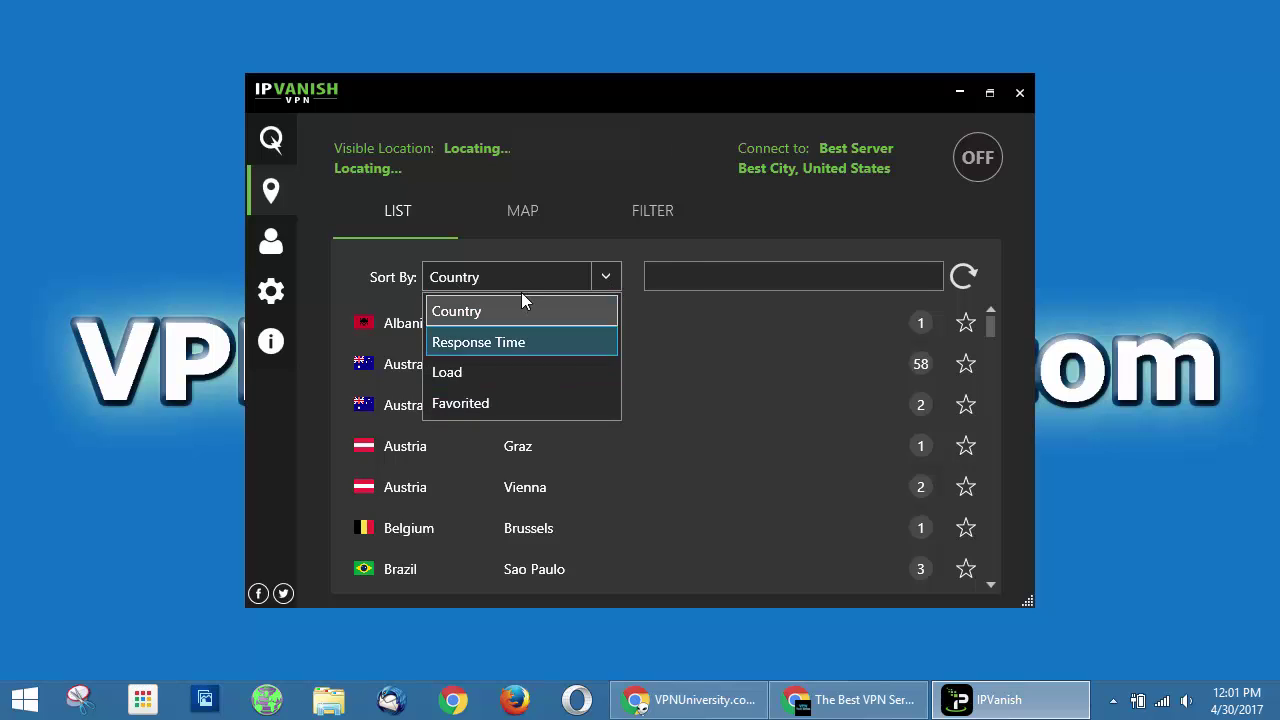
click(605, 278)
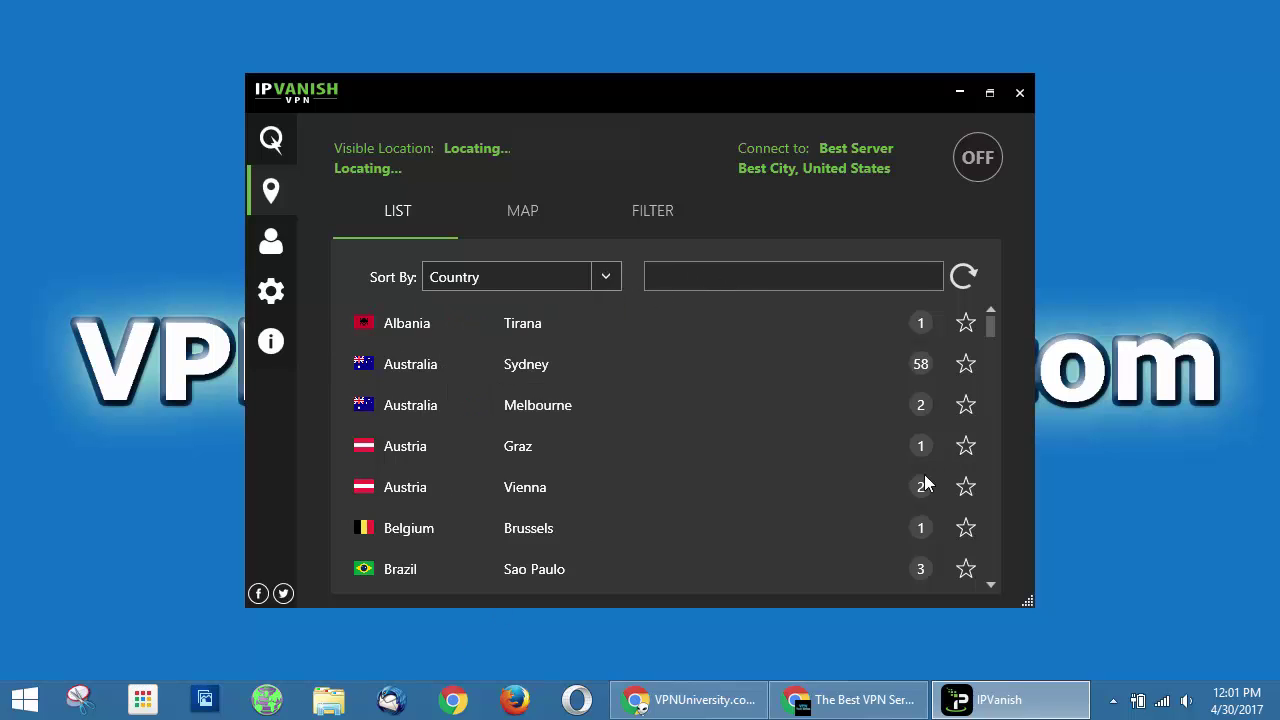
scroll(828, 410, down, 20)
scroll(795, 435, up, 20)
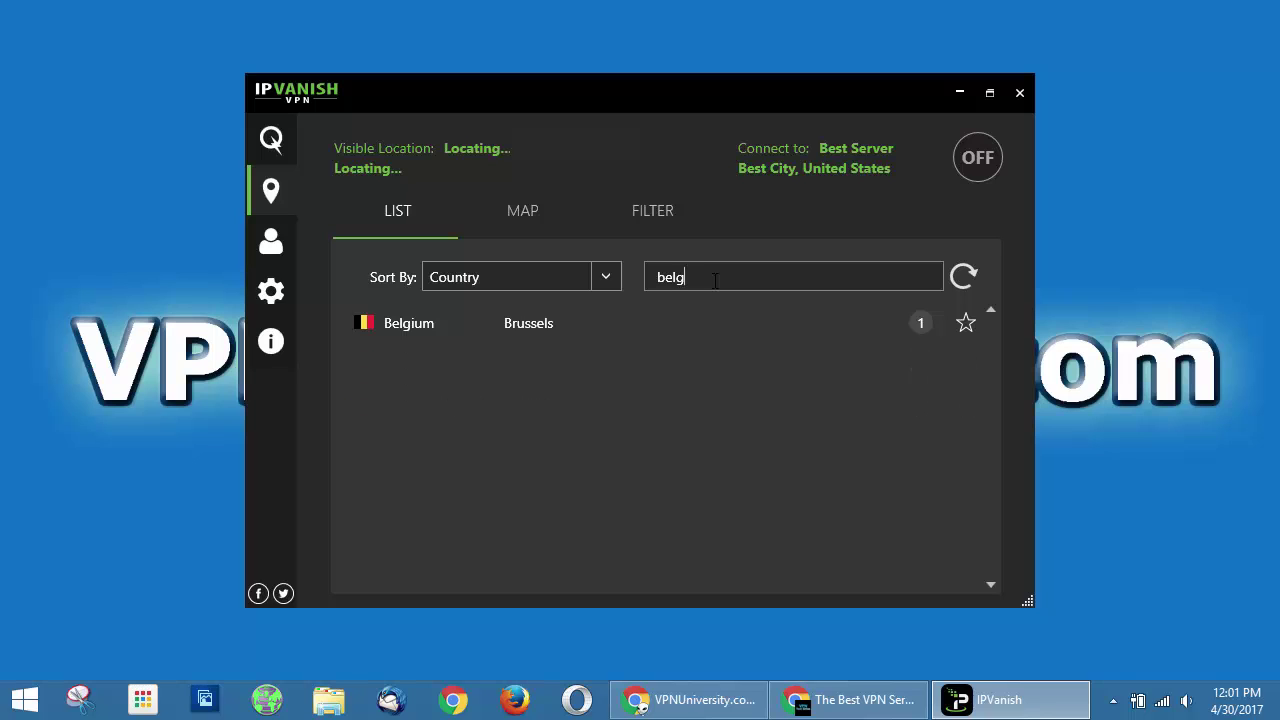
Replace the server search text with "las ve"
key(BackSpace)
key(BackSpace)
key(BackSpace)
text(las )
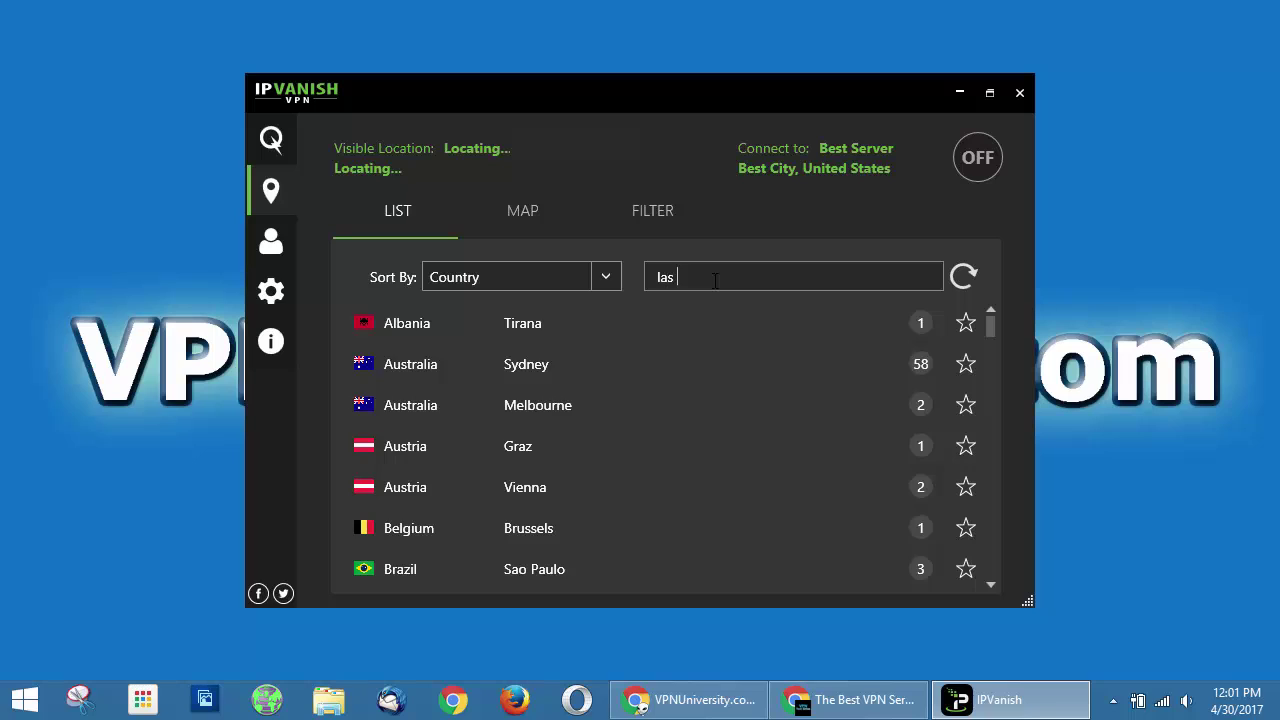
text(ve)
Search the server list for "unite" and look through the matching servers
text(unite)
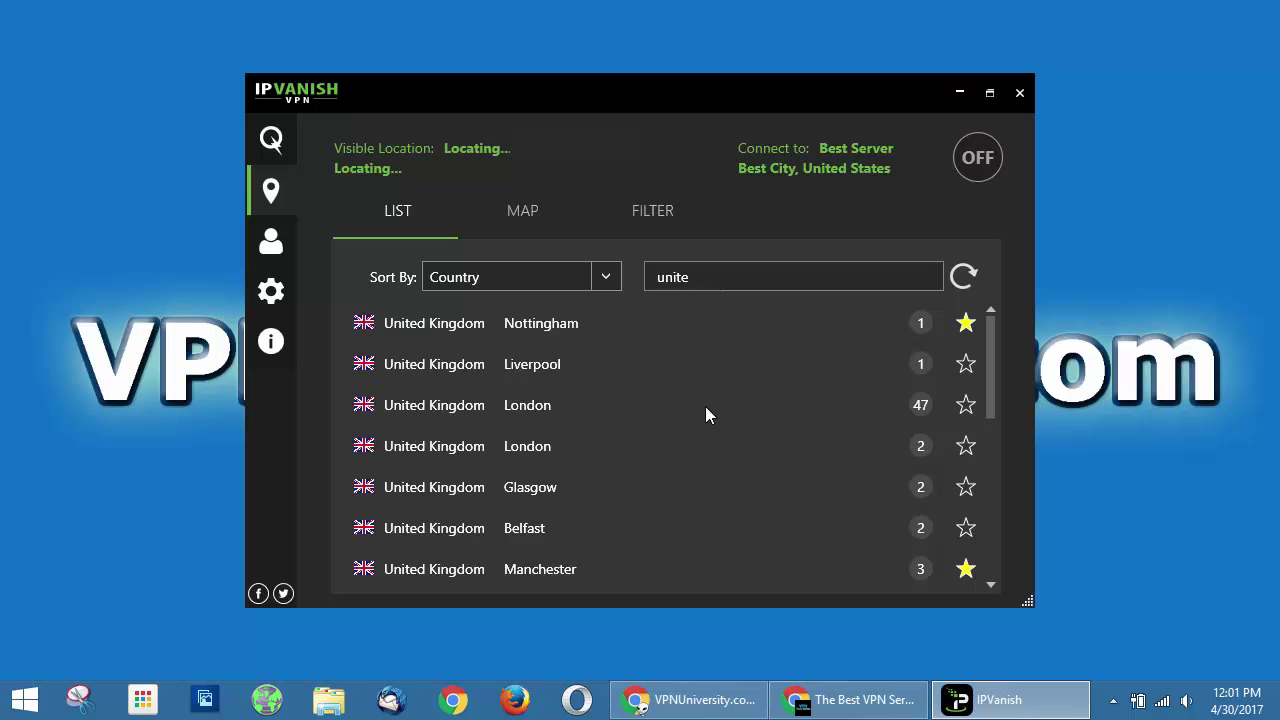
scroll(704, 410, down, 6)
scroll(700, 413, up, 7)
drag(709, 277, 640, 278)
Mark the New York and Chicago servers in the United States as favorites
scroll(981, 455, down, 2)
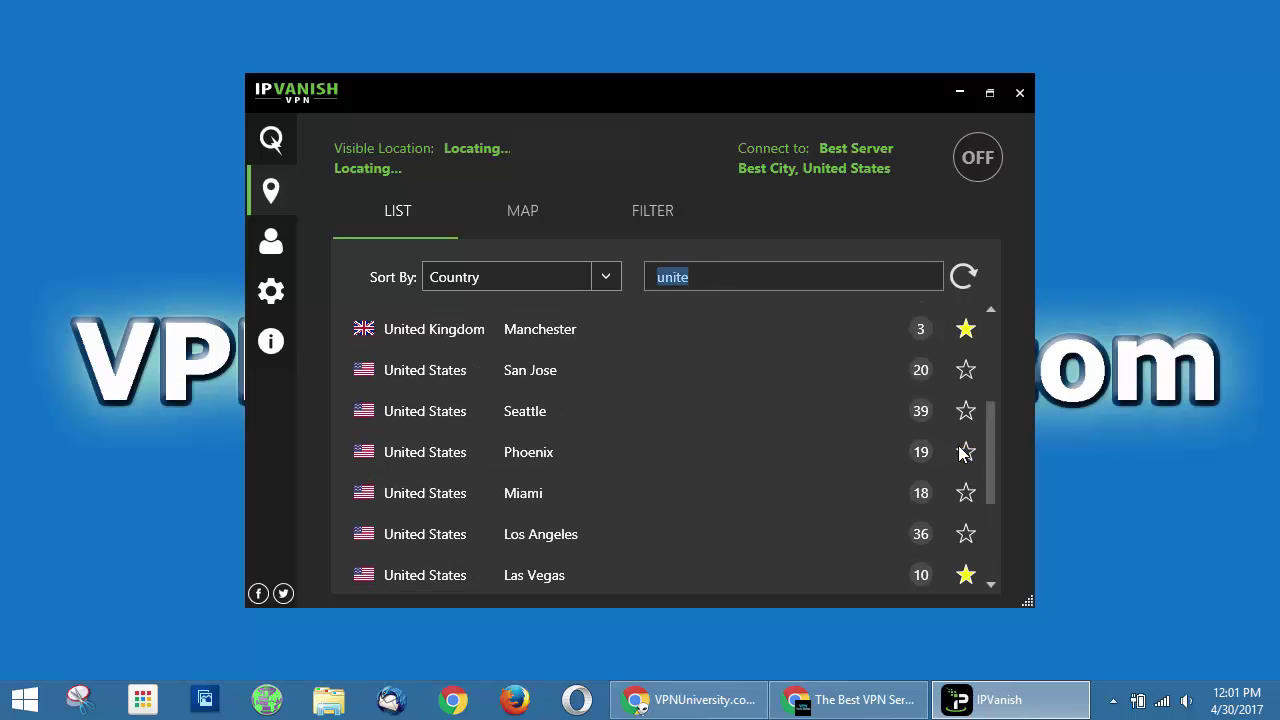
scroll(935, 390, down, 2)
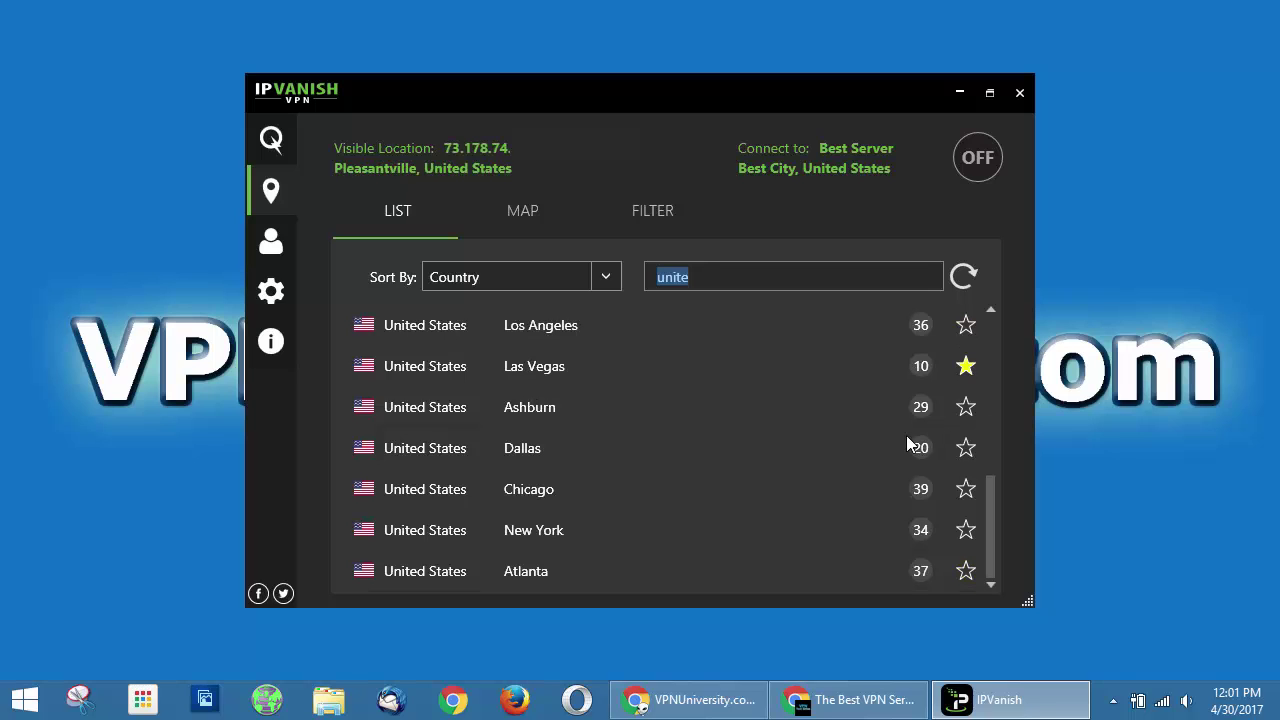
click(968, 534)
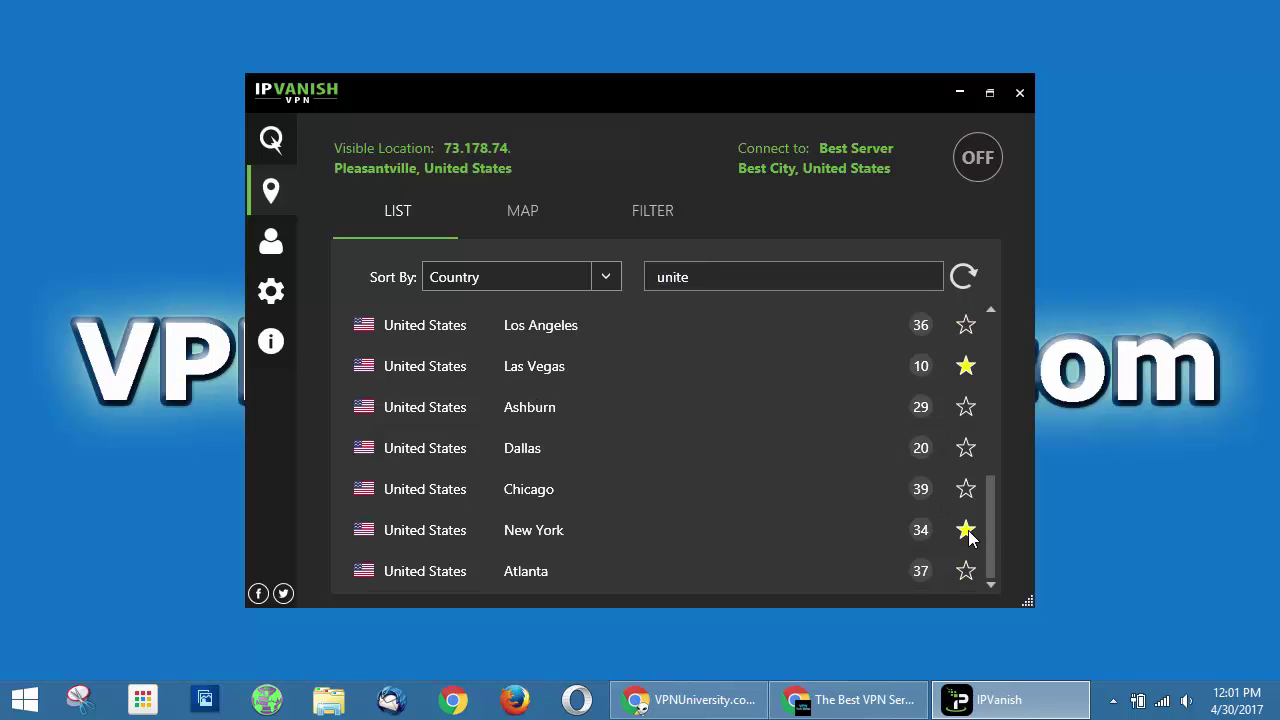
click(966, 492)
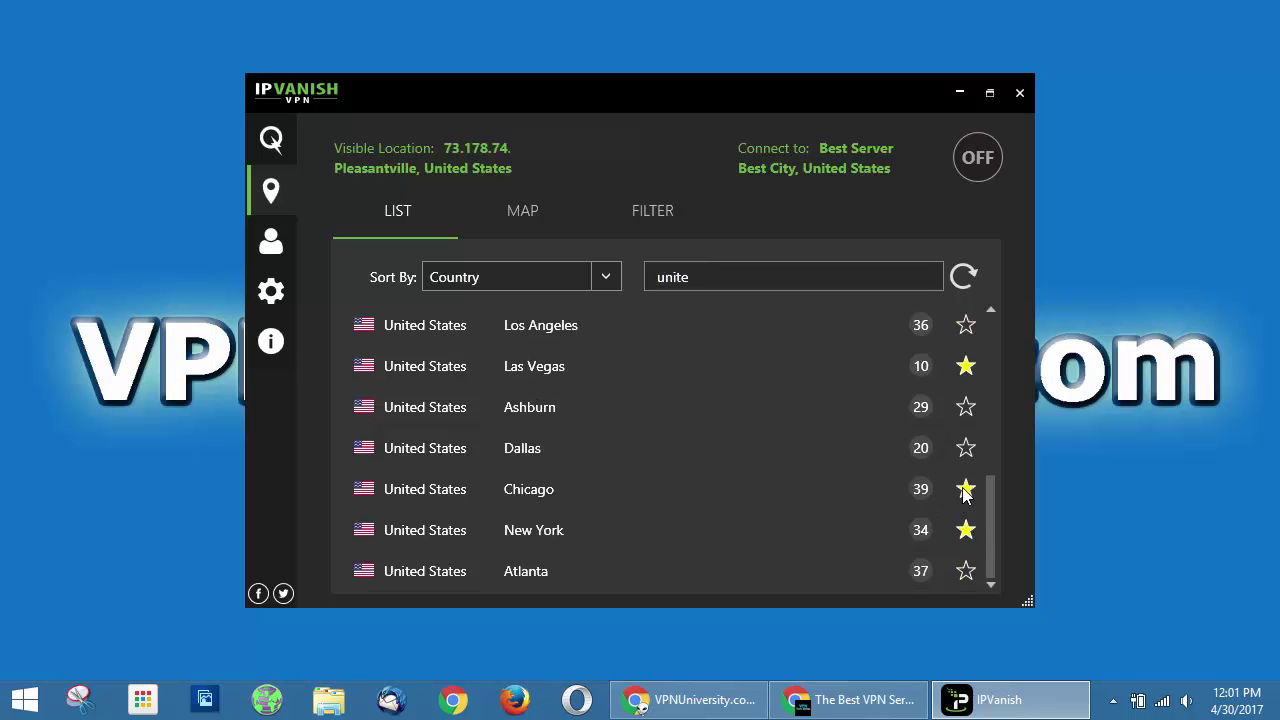
Sort the server list by Favorited and connect to the Chicago, United States server
click(605, 277)
click(502, 404)
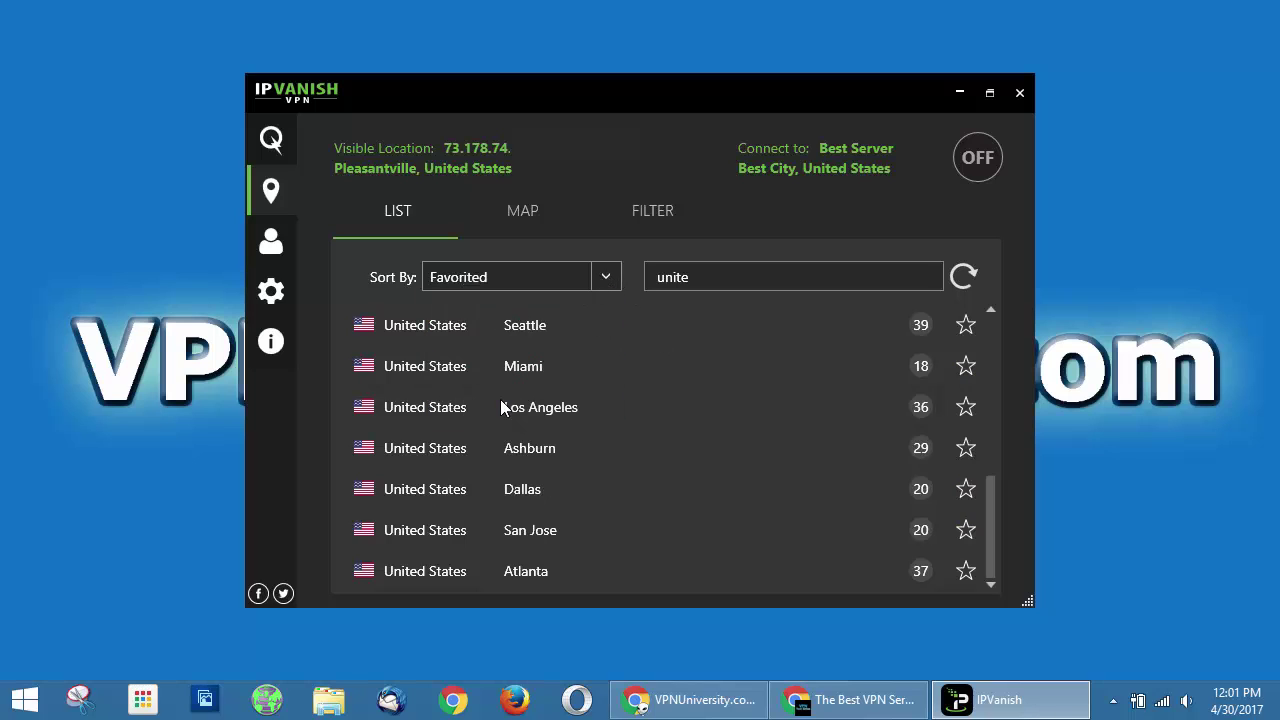
scroll(770, 484, up, 5)
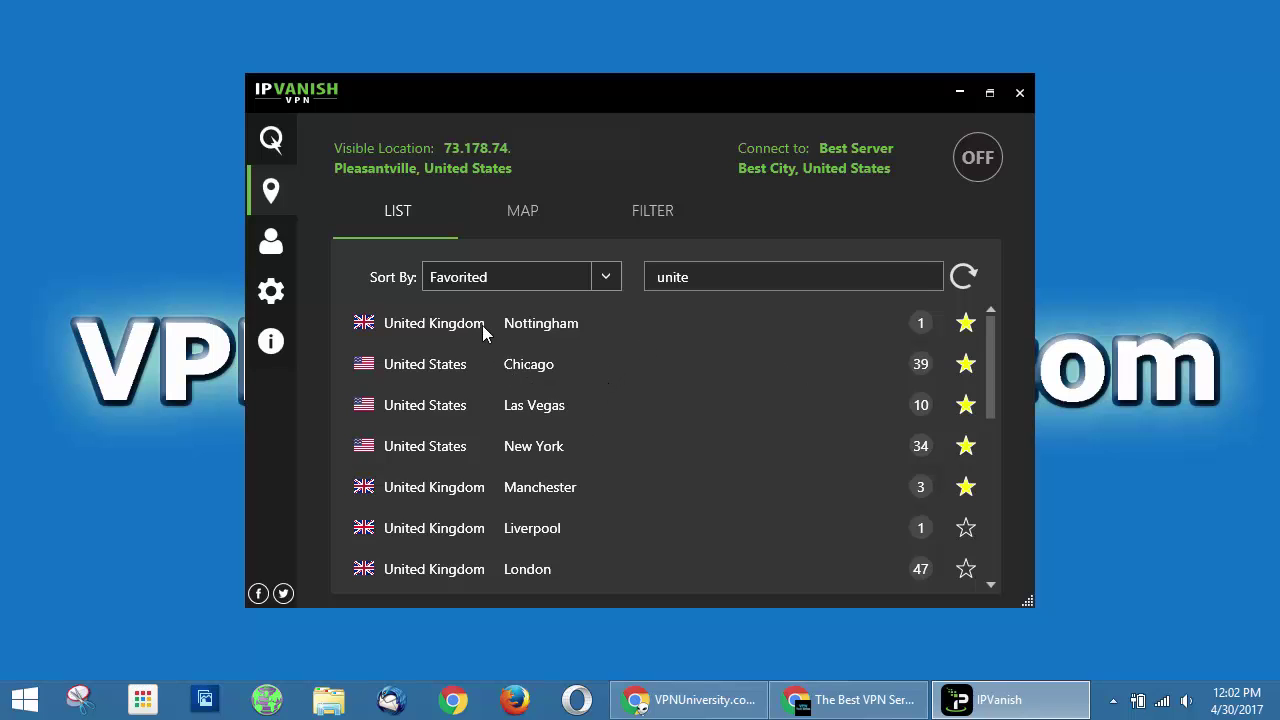
click(467, 370)
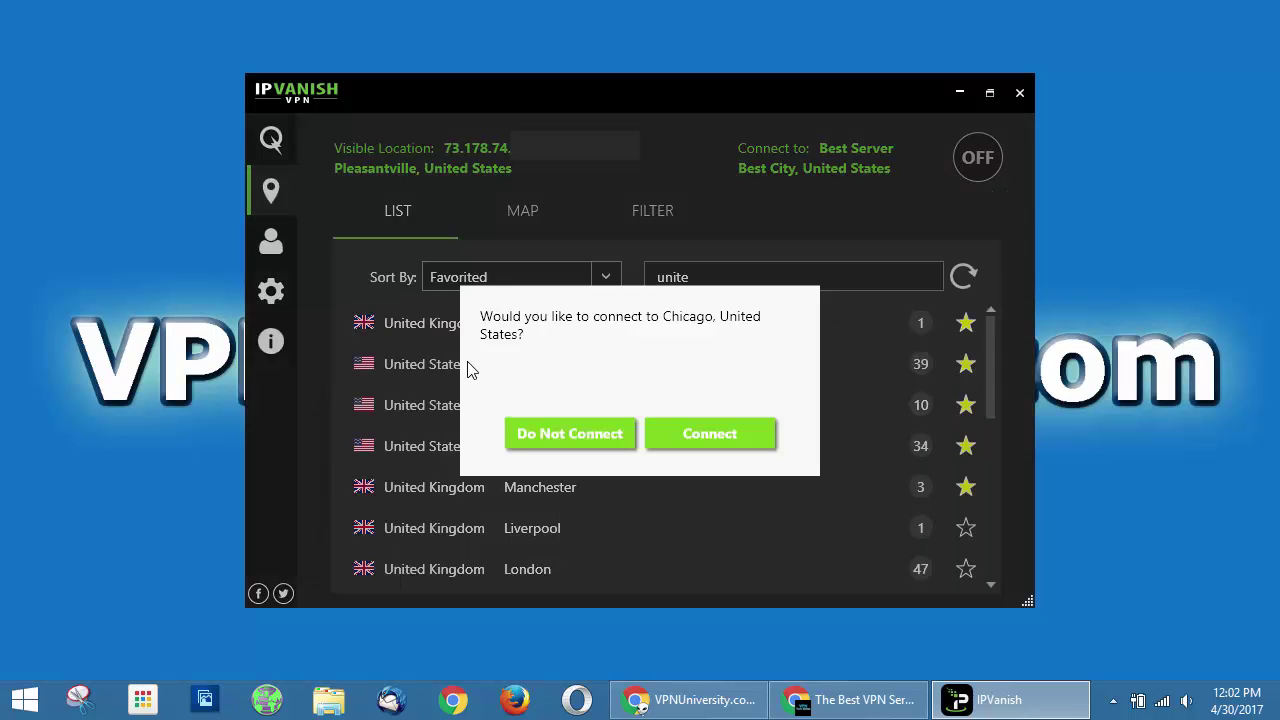
click(707, 446)
Show the servers on the map, choose Sao Paulo, Brazil, and decline the connection
click(526, 213)
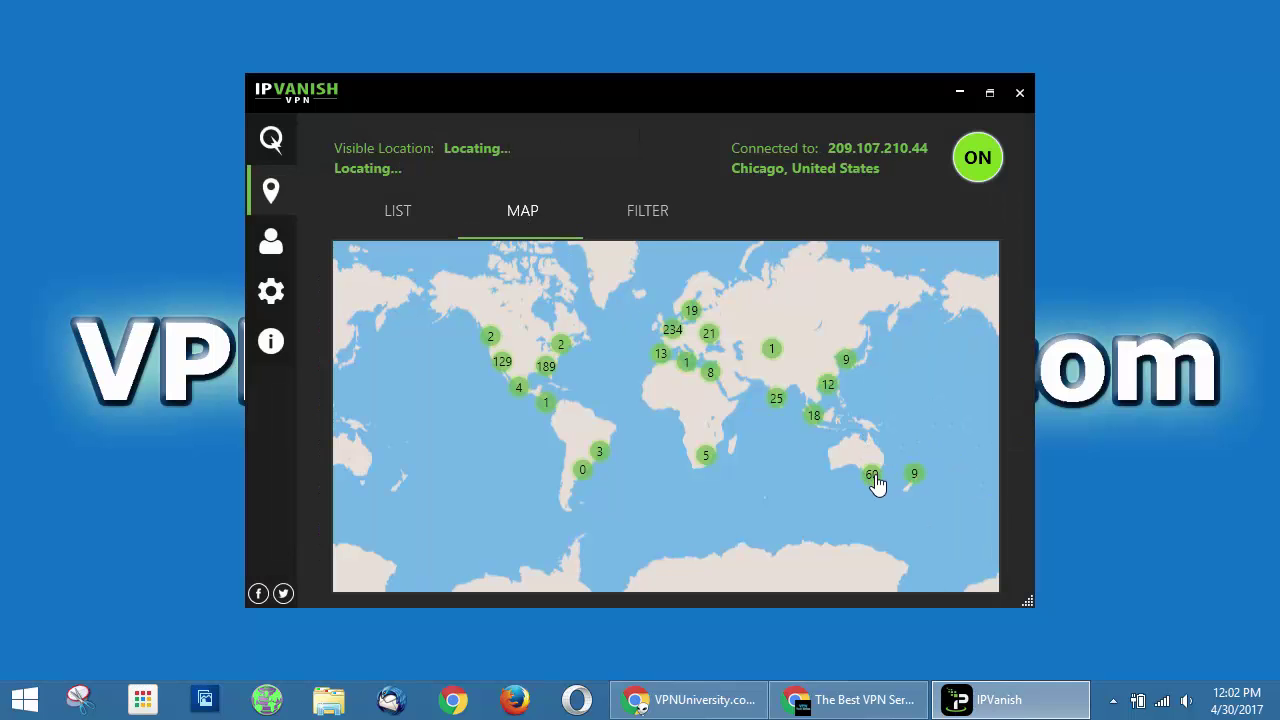
click(594, 466)
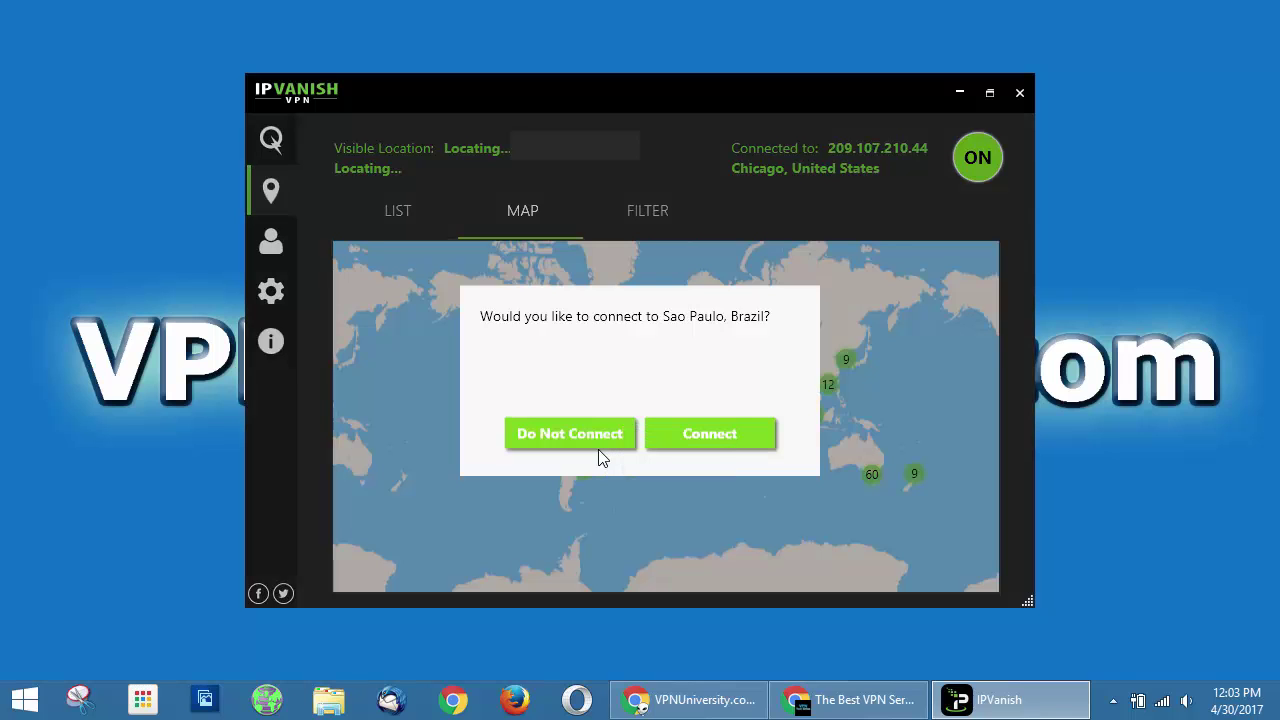
click(570, 434)
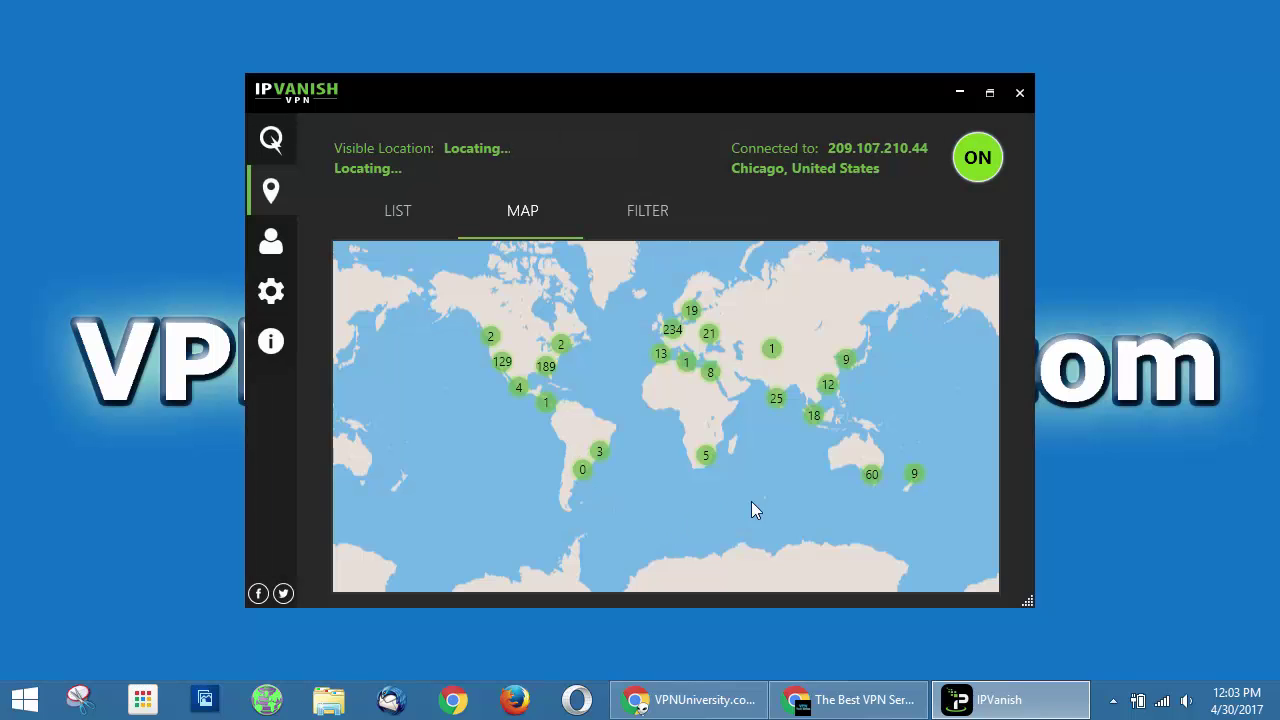
Examine the server locations on the map from southern Africa up to the Mediterranean and Israel
scroll(722, 473, up, 4)
scroll(700, 450, down, 2)
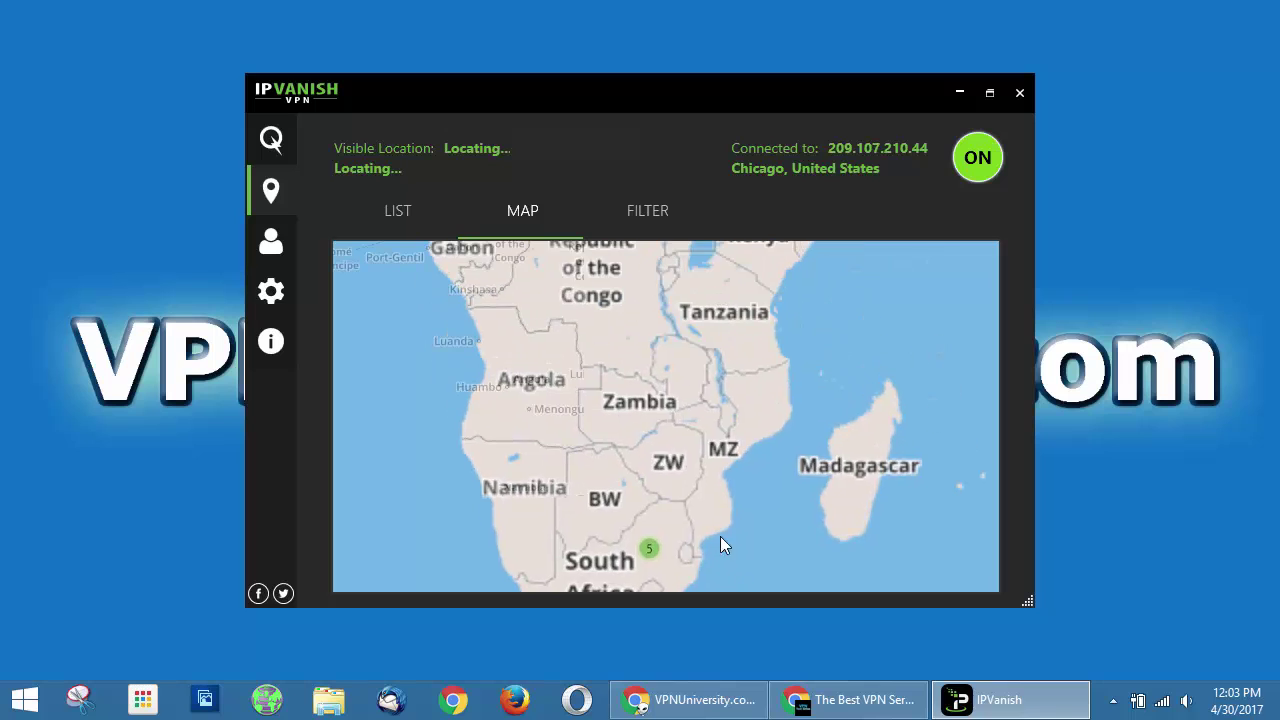
drag(705, 280, 705, 510)
drag(700, 350, 723, 429)
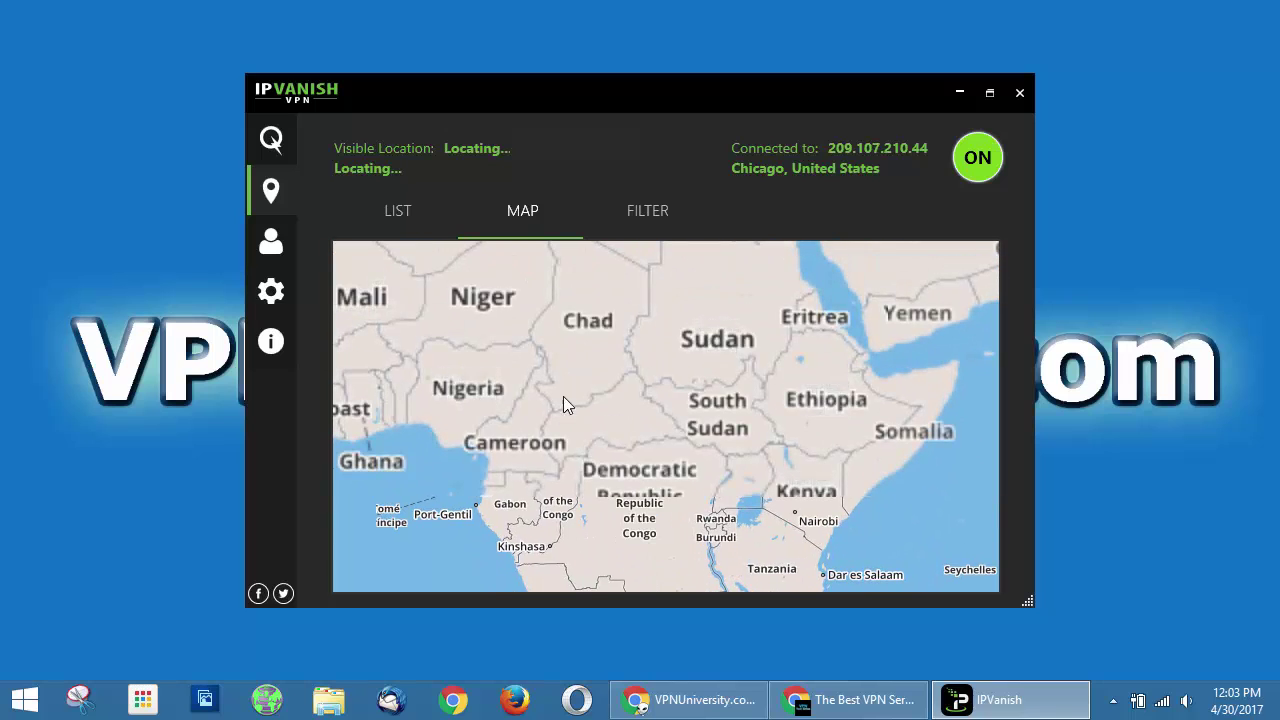
drag(566, 400, 666, 529)
drag(774, 418, 574, 437)
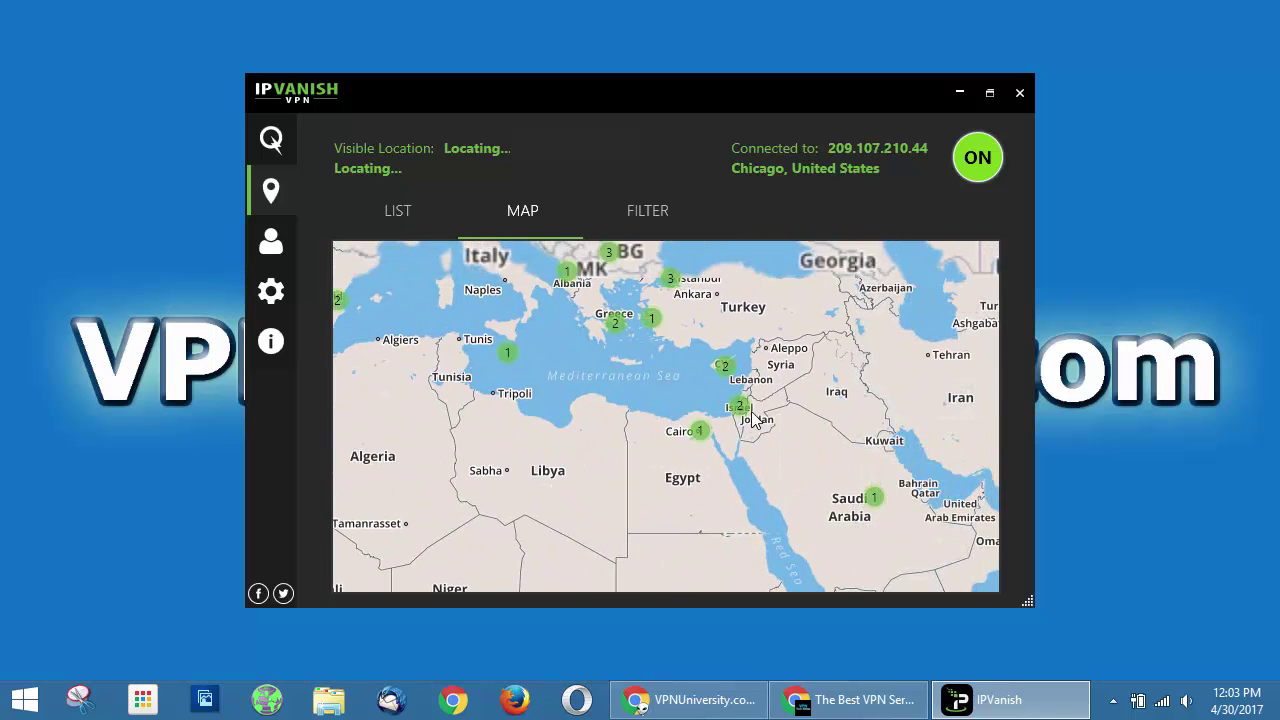
scroll(751, 410, up, 5)
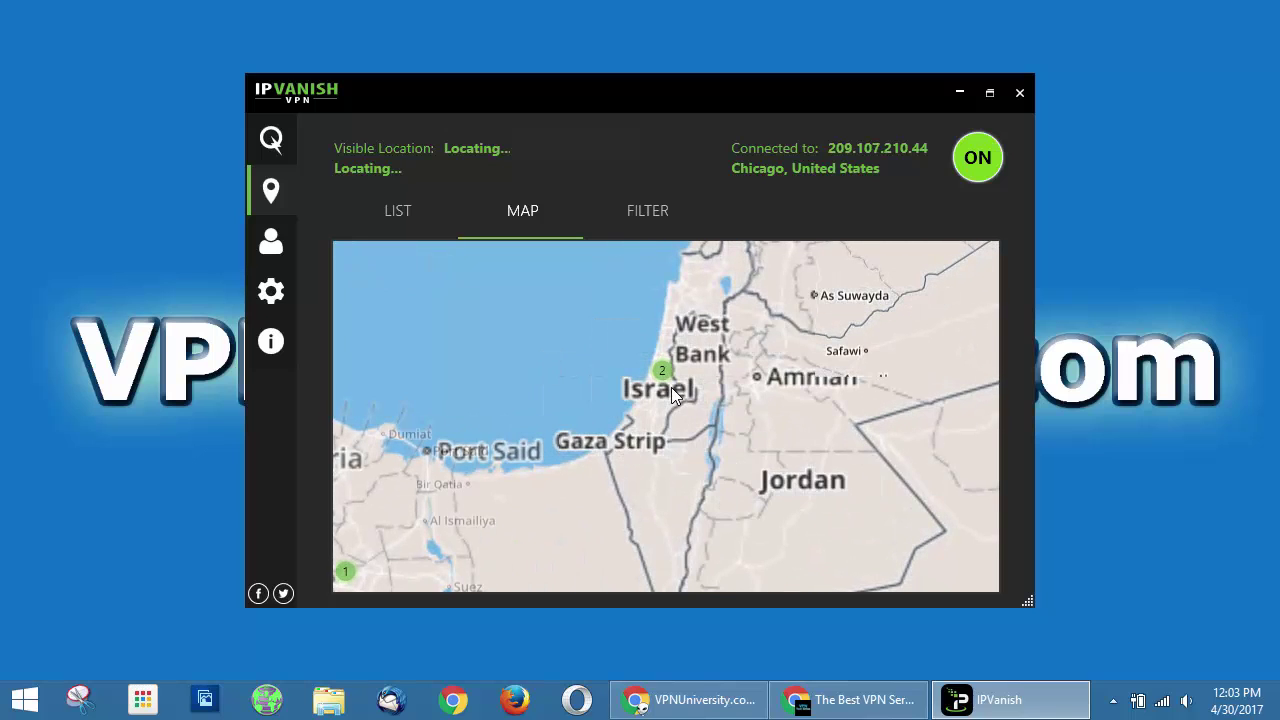
mouse_move(665, 377)
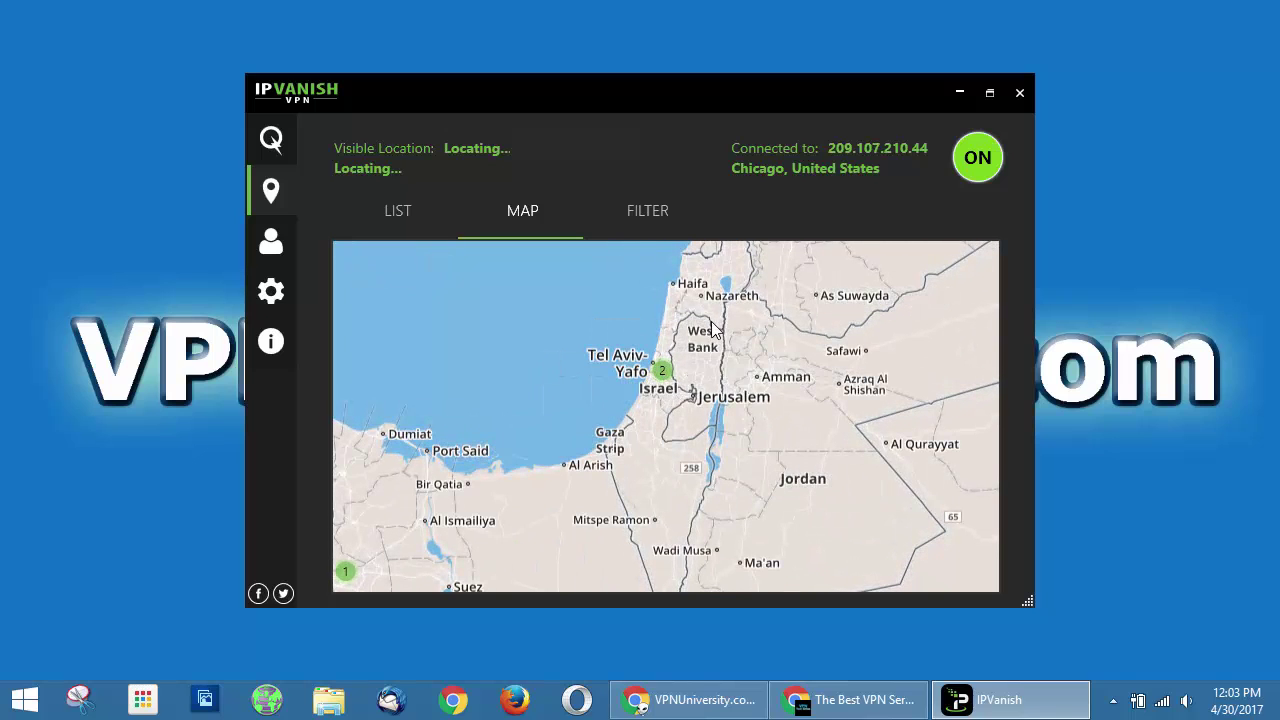
Examine the server location at Belgrade on the map
scroll(700, 400, down, 4)
drag(640, 340, 712, 462)
scroll(638, 363, up, 4)
scroll(705, 466, up, 4)
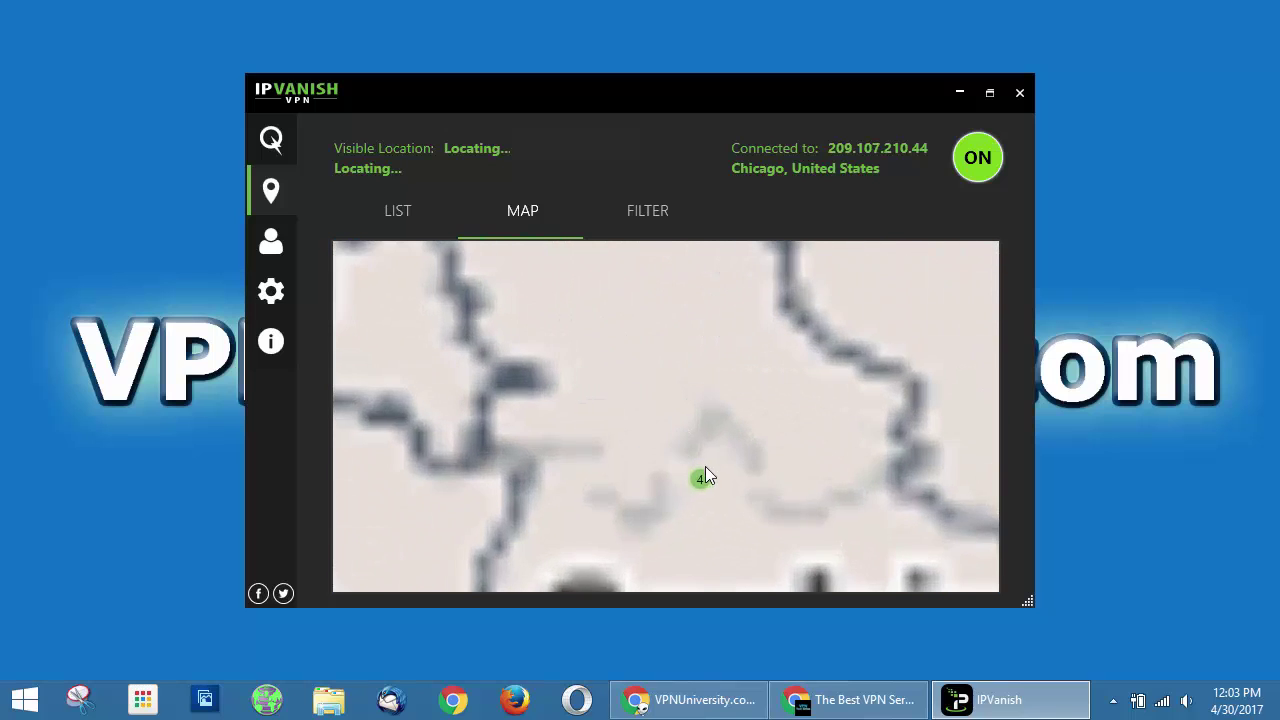
mouse_move(704, 484)
scroll(704, 484, down, 5)
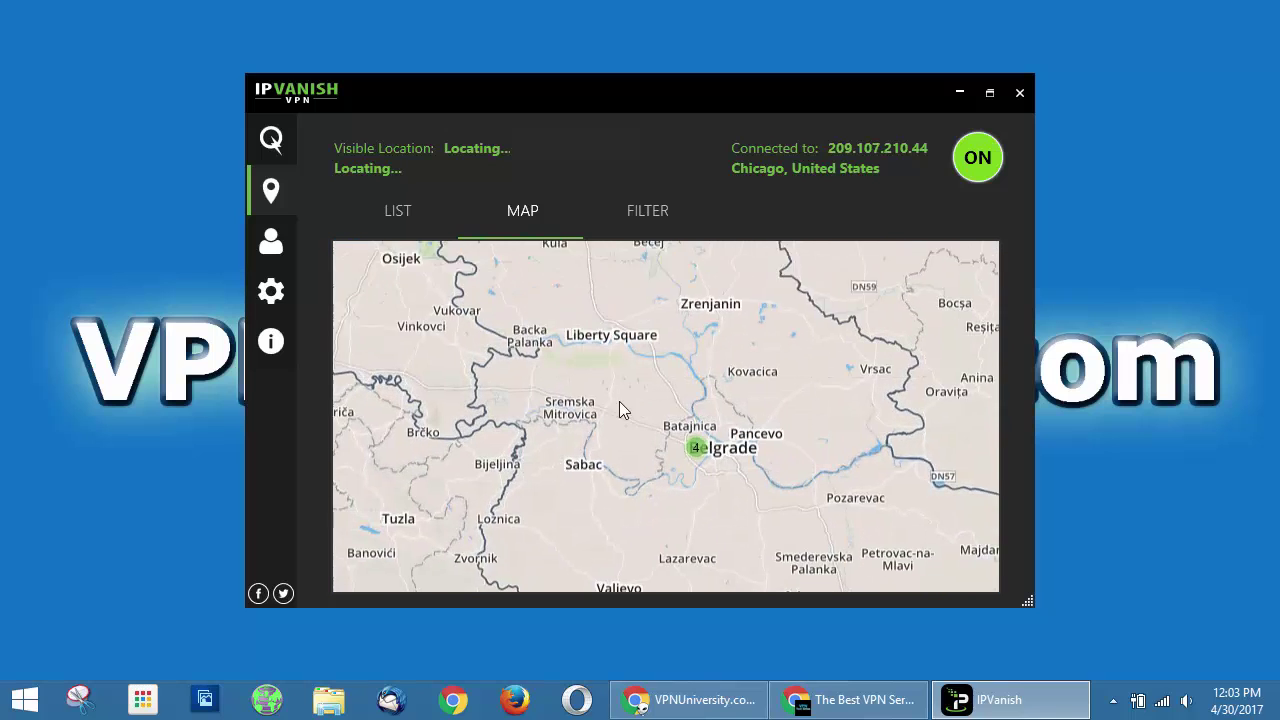
Examine the server locations across the United States and the rest of North America on the map
scroll(477, 385, down, 4)
drag(477, 385, 994, 429)
scroll(593, 493, up, 2)
scroll(660, 443, up, 5)
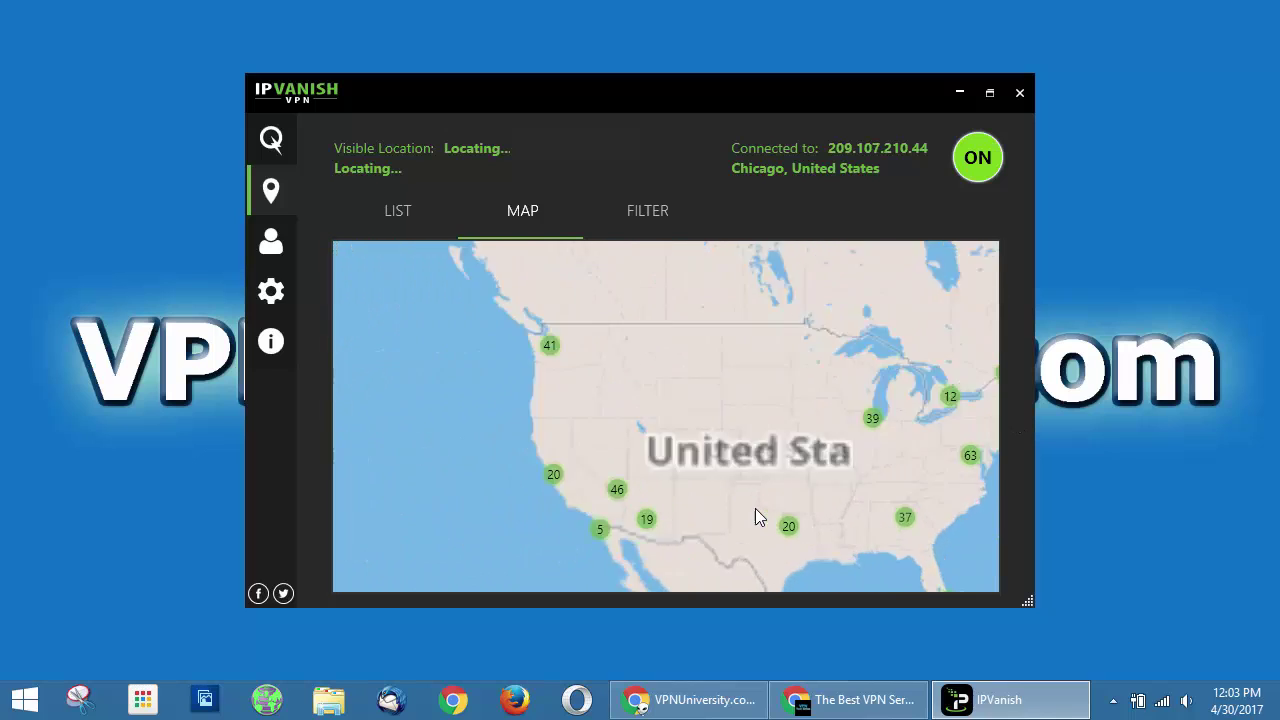
scroll(526, 448, down, 5)
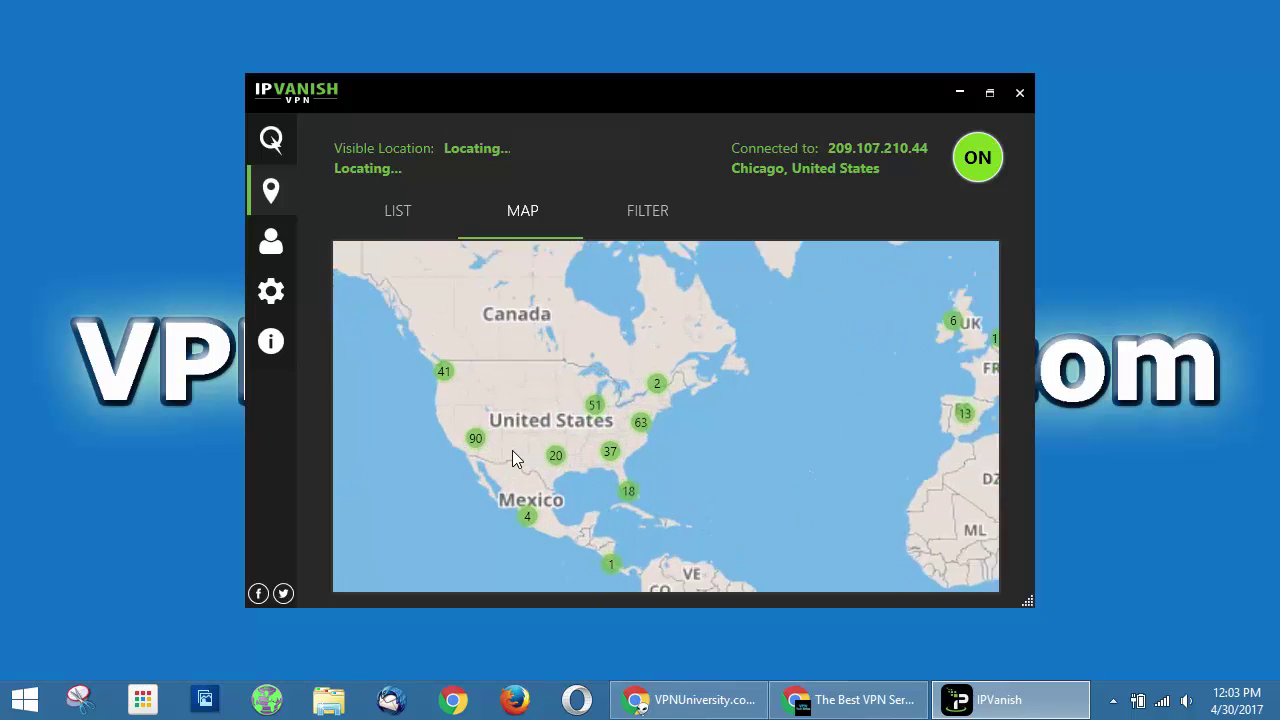
Choose the Phoenix, United States server on the map and decline the connection
scroll(470, 441, up, 5)
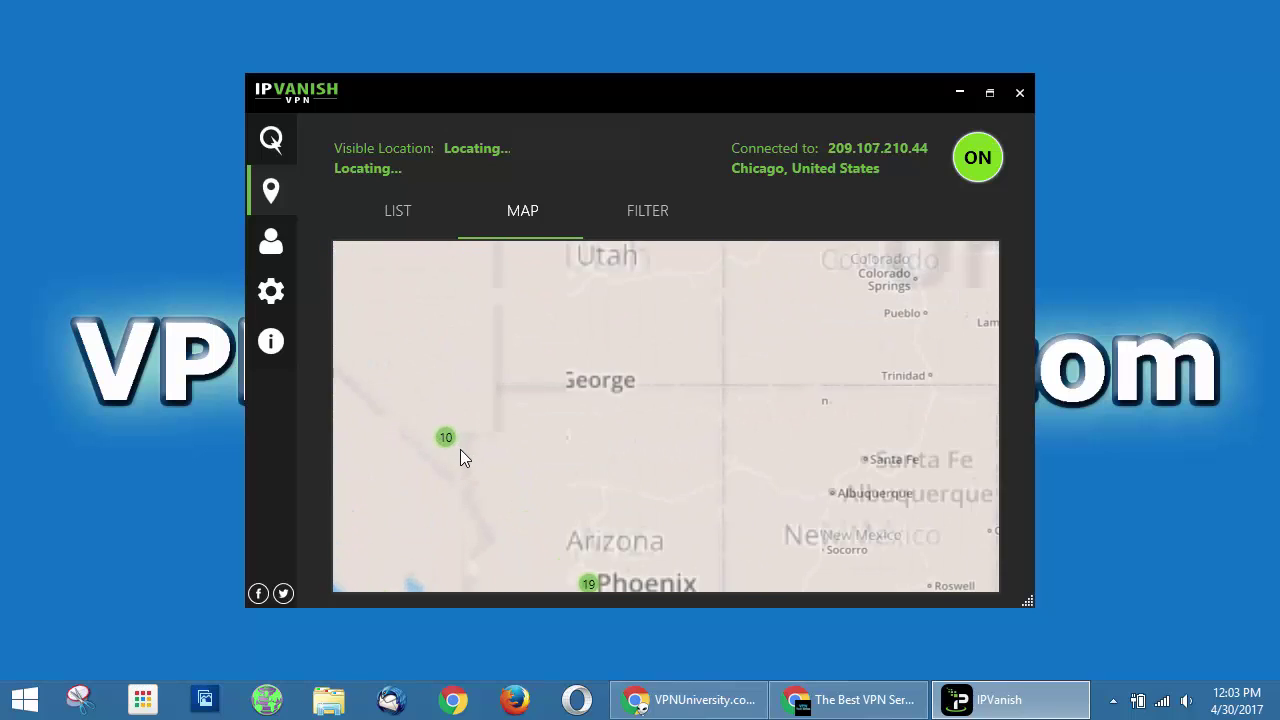
drag(660, 506, 691, 448)
click(681, 451)
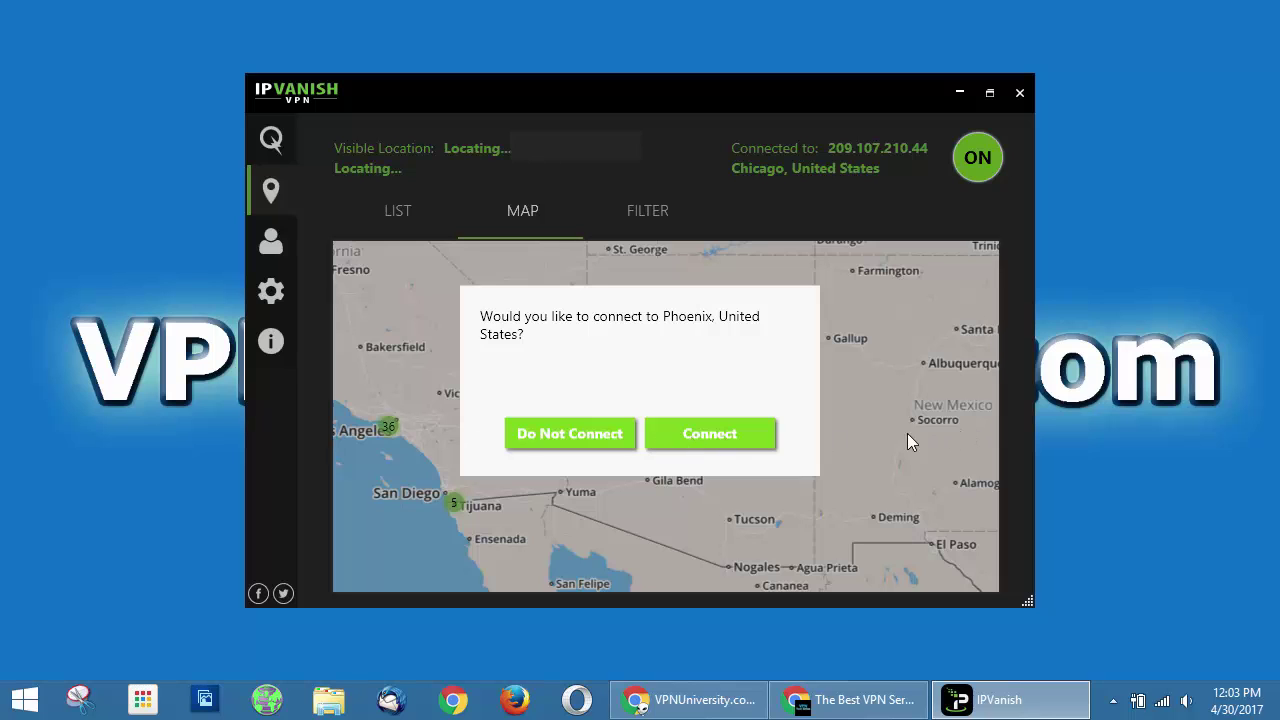
click(601, 434)
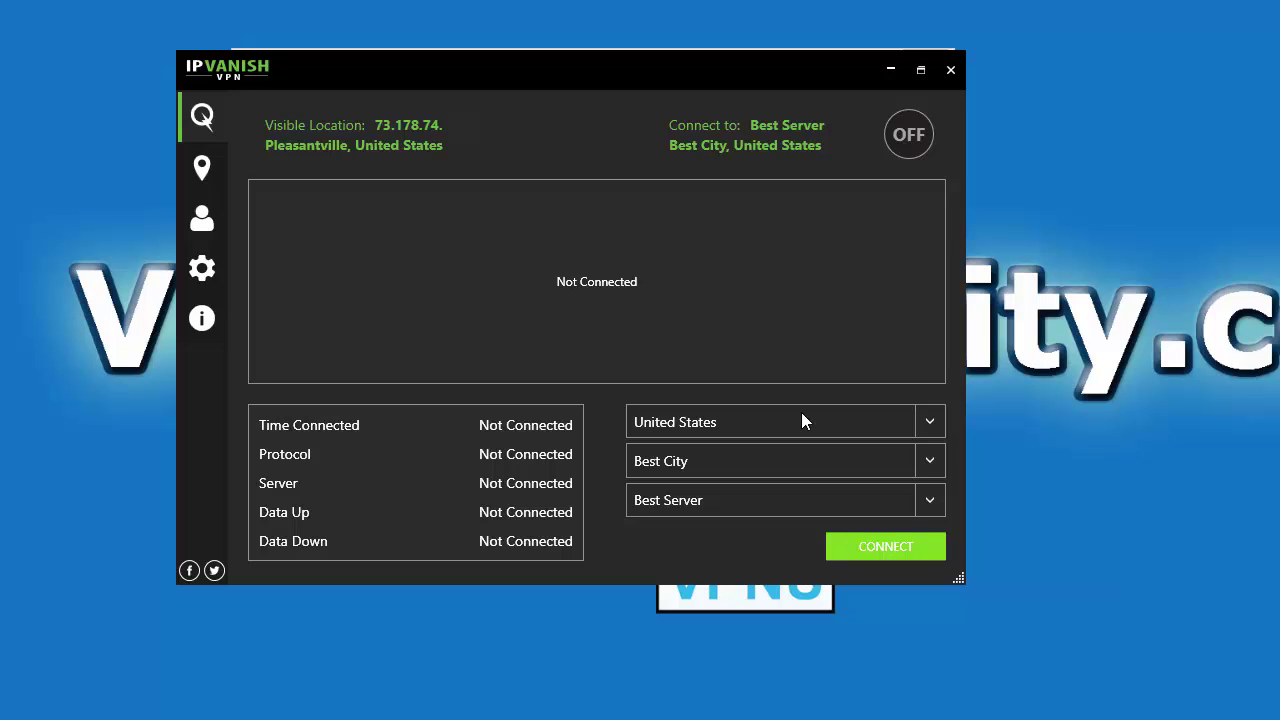
Display the world map of server locations from the disconnected quick-connect screen
click(201, 170)
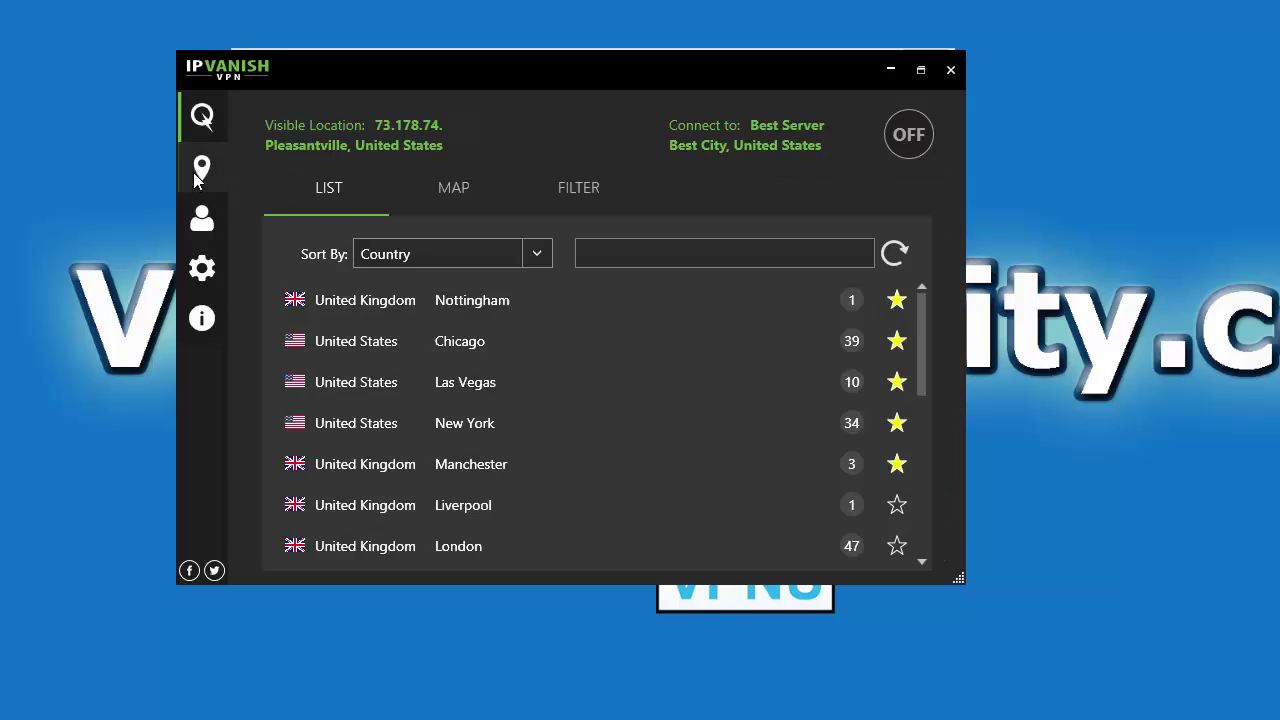
click(453, 190)
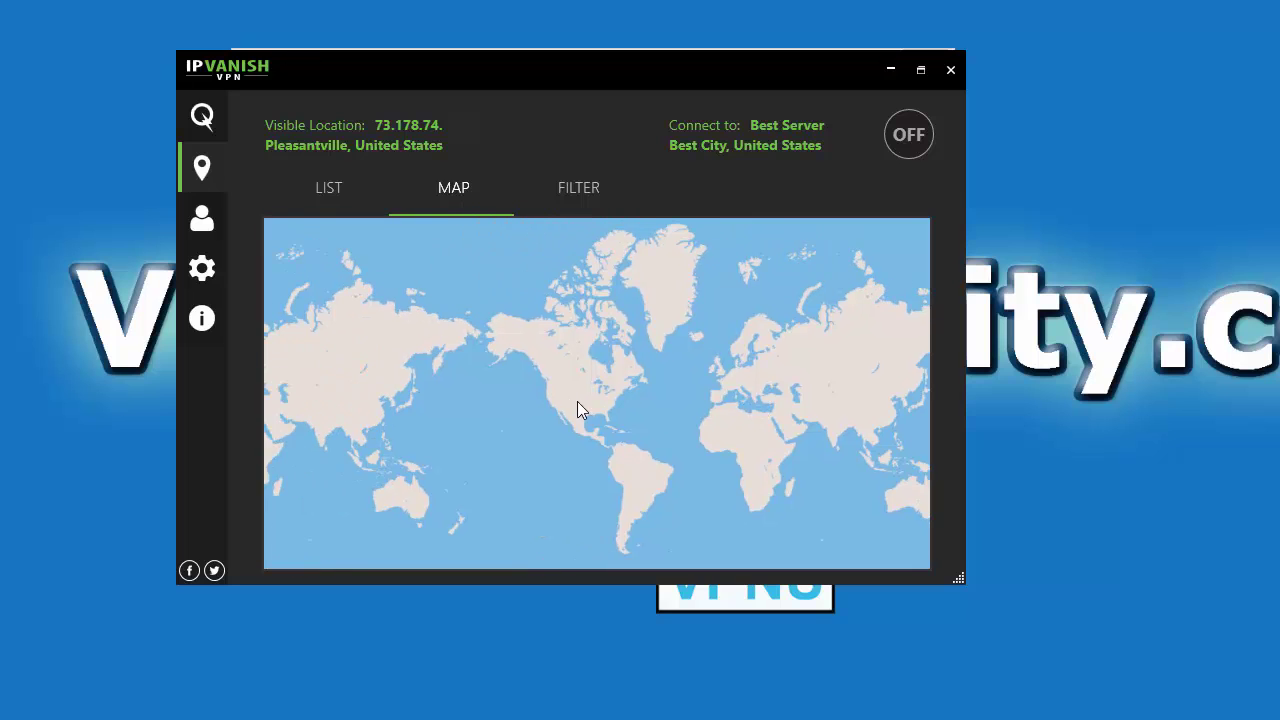
drag(380, 450, 554, 404)
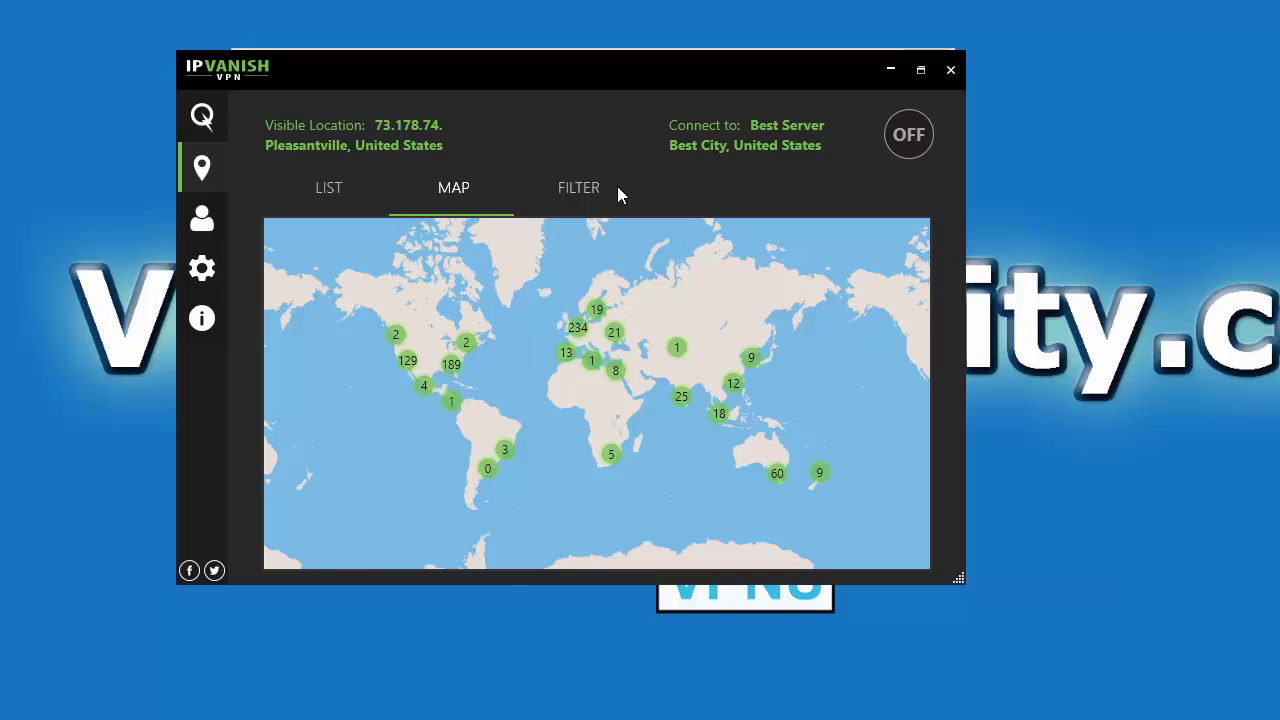
Filter the servers by the OpenVPN protocol and Any Country
click(585, 188)
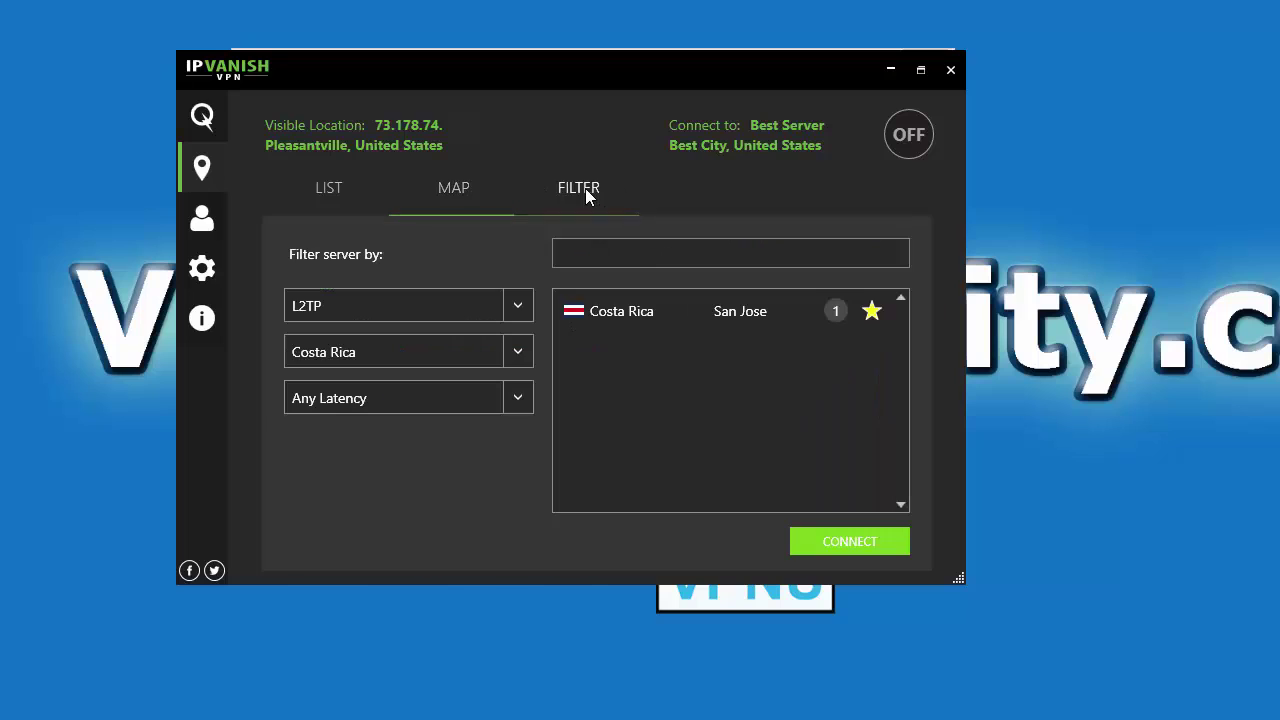
click(487, 308)
click(366, 428)
click(508, 366)
scroll(400, 425, up, 2)
click(467, 352)
Search the filtered servers for "fra"
click(639, 251)
text(fra)
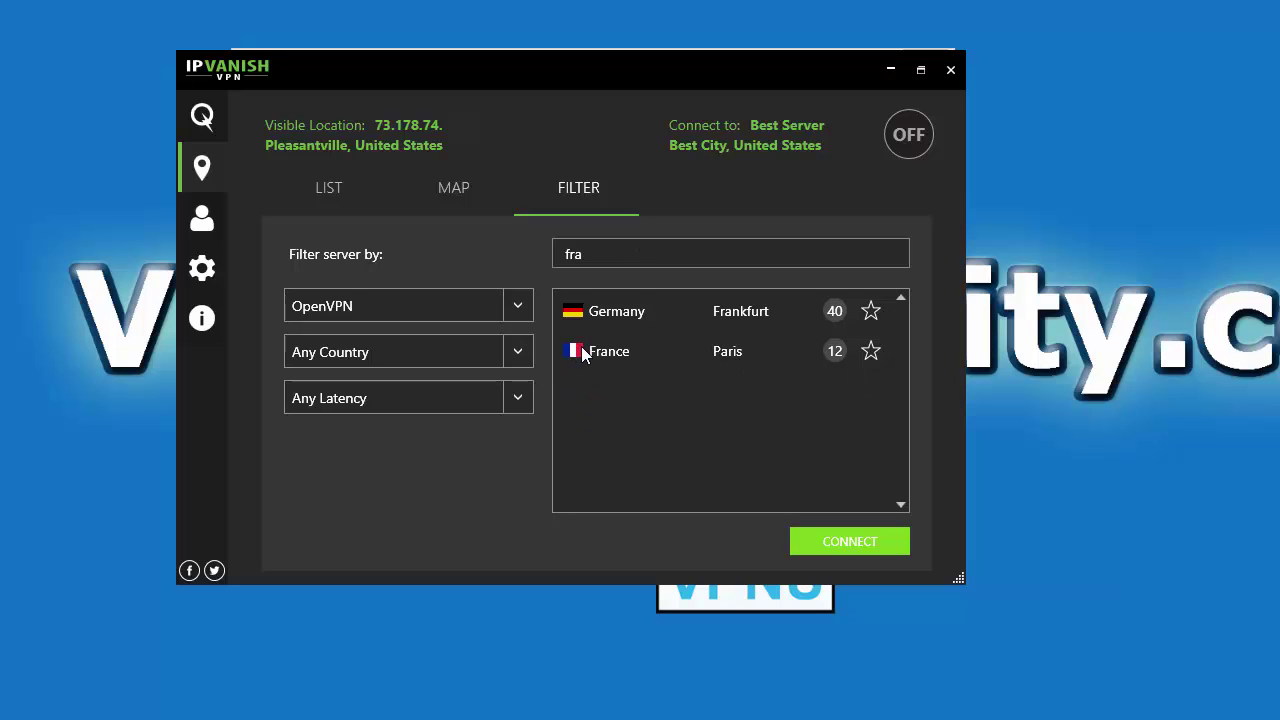
Choose the Paris, France server from the filtered results and connect to it
double_click(717, 352)
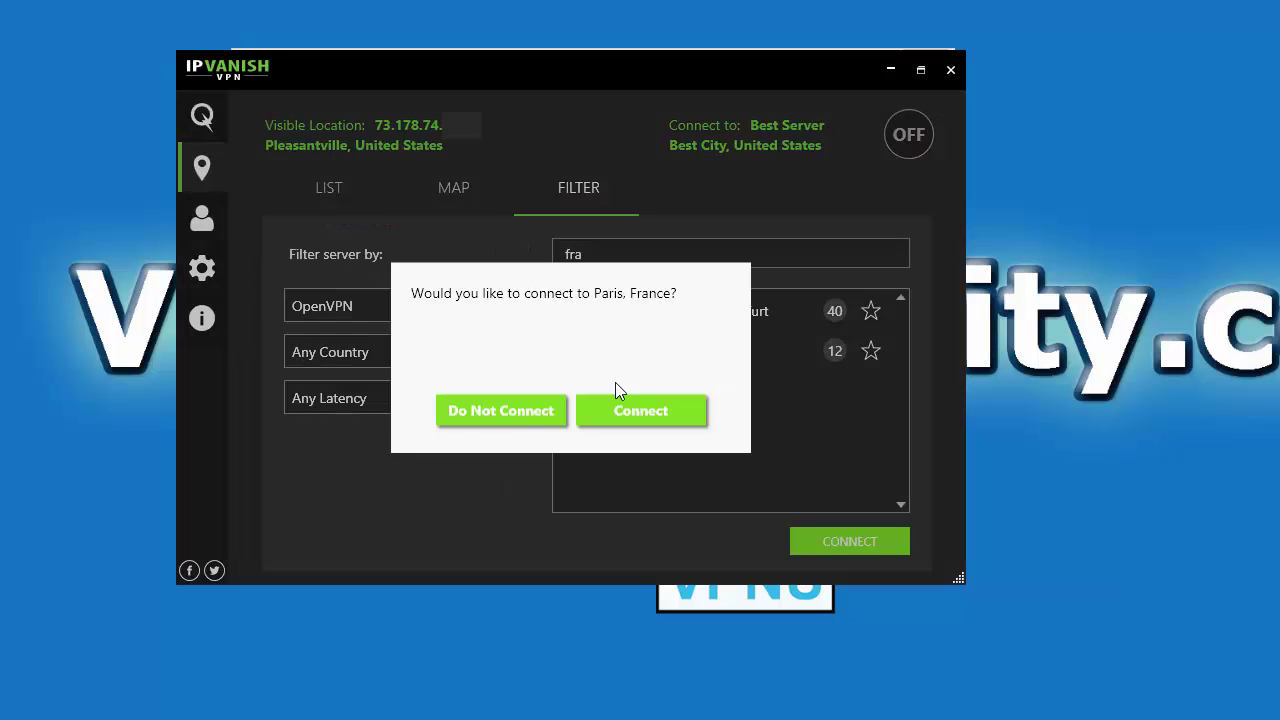
click(629, 413)
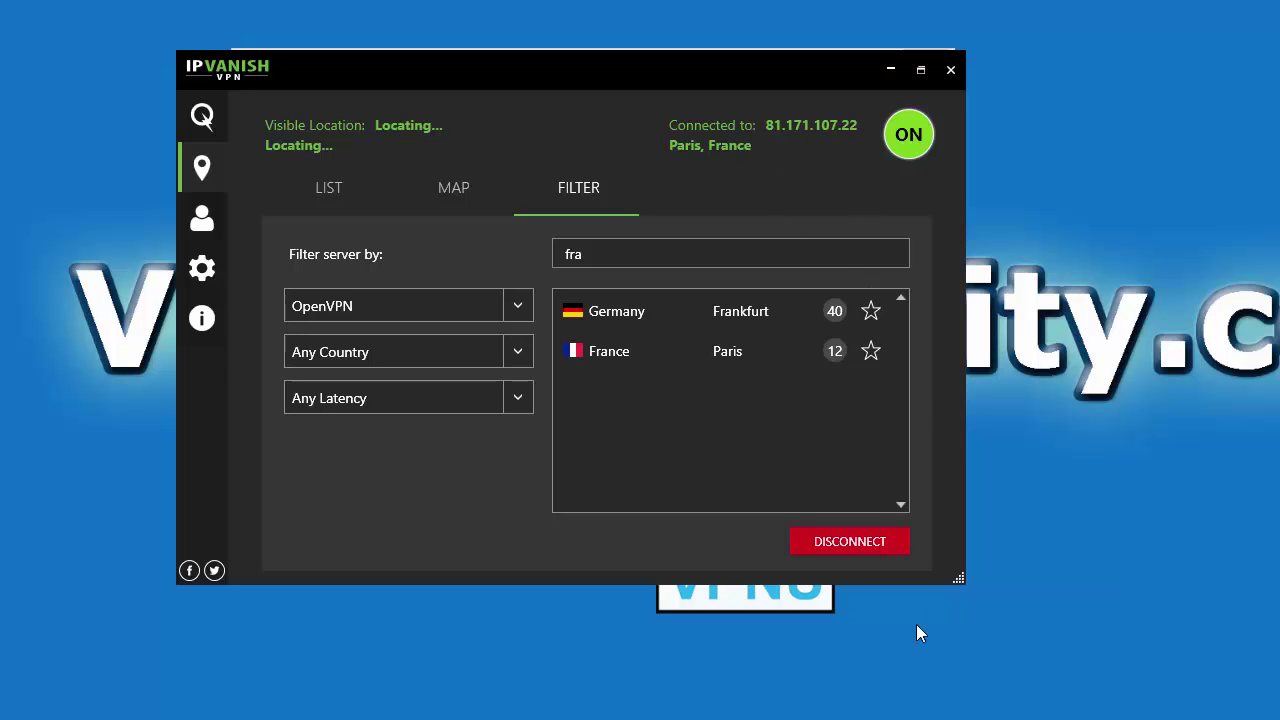
Switch to the browser and reload iplocation.net to check the public IP address and its geolocation data
click(857, 643)
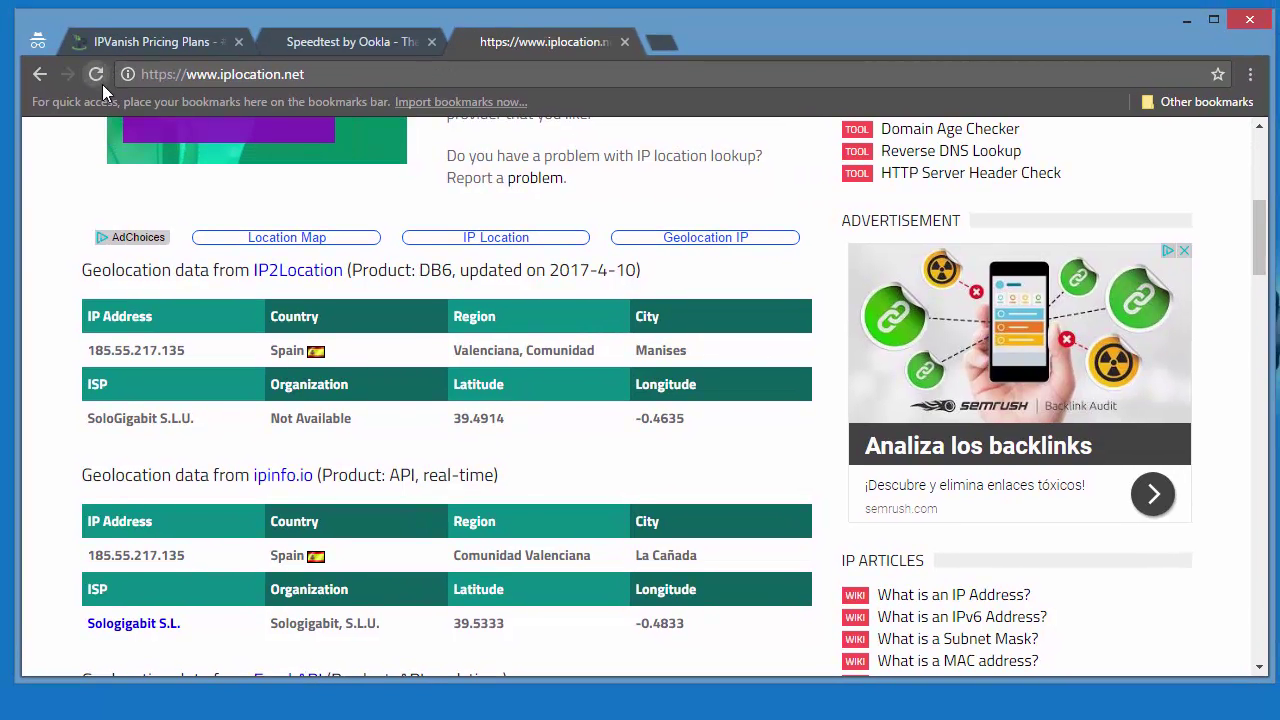
click(96, 75)
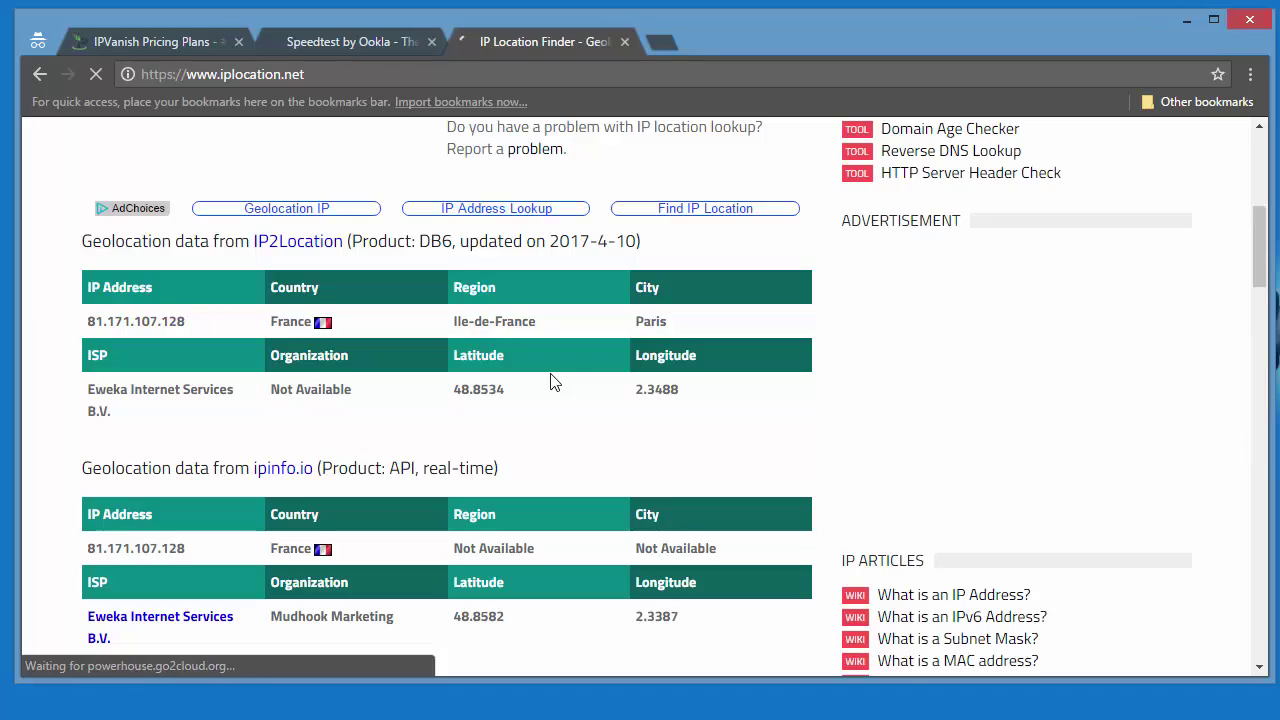
scroll(555, 375, up, 5)
scroll(553, 380, down, 5)
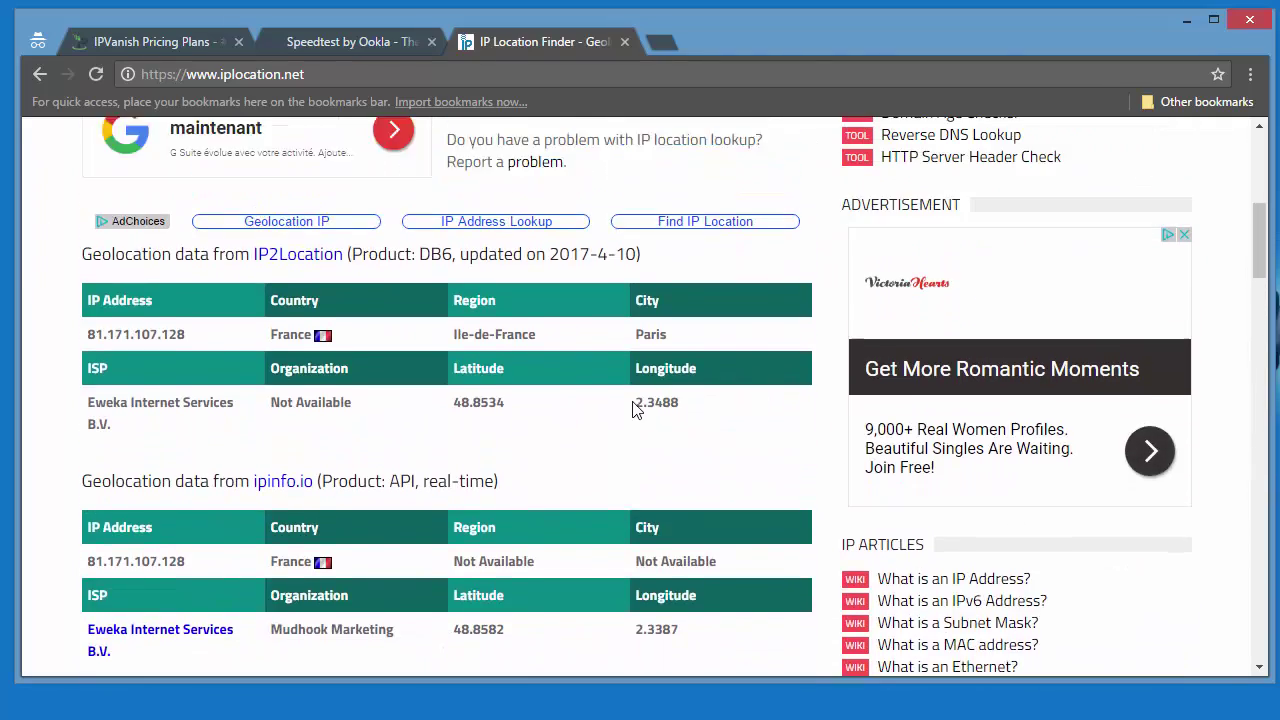
scroll(645, 410, up, 5)
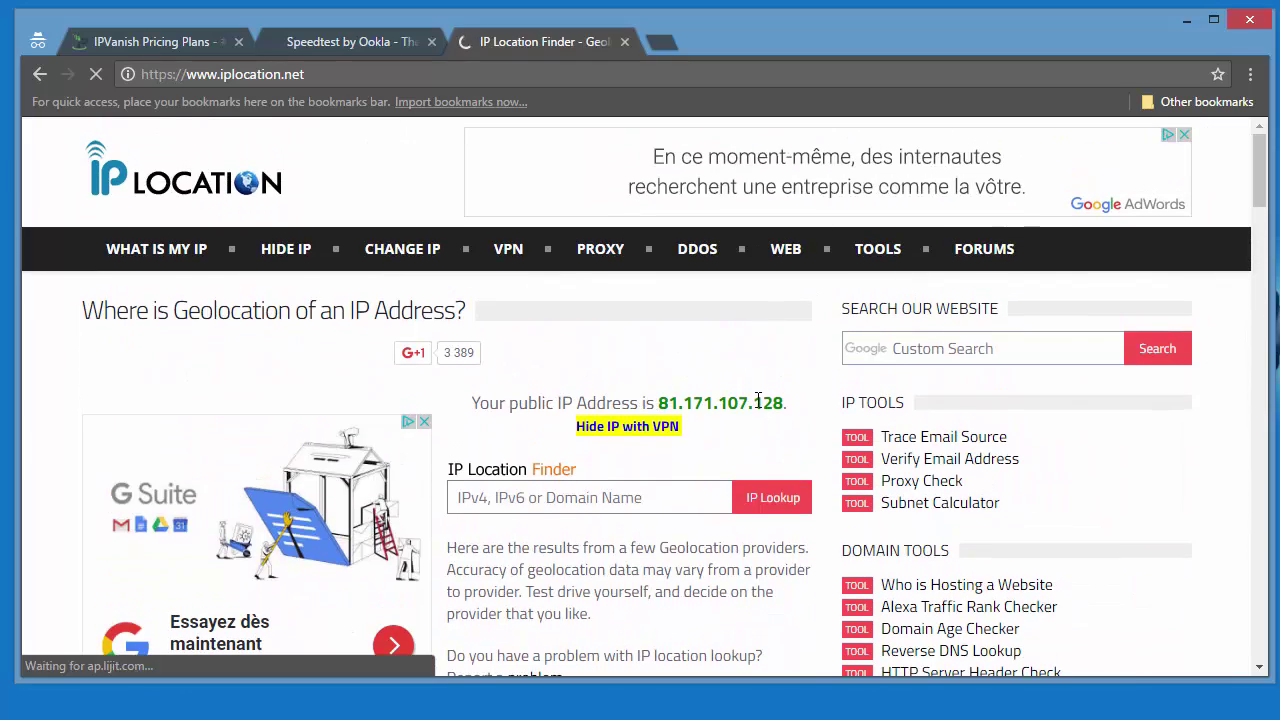
Compare the connected server address in IPVanish with the IP address and geolocation data on iplocation.net
key(alt+Tab)
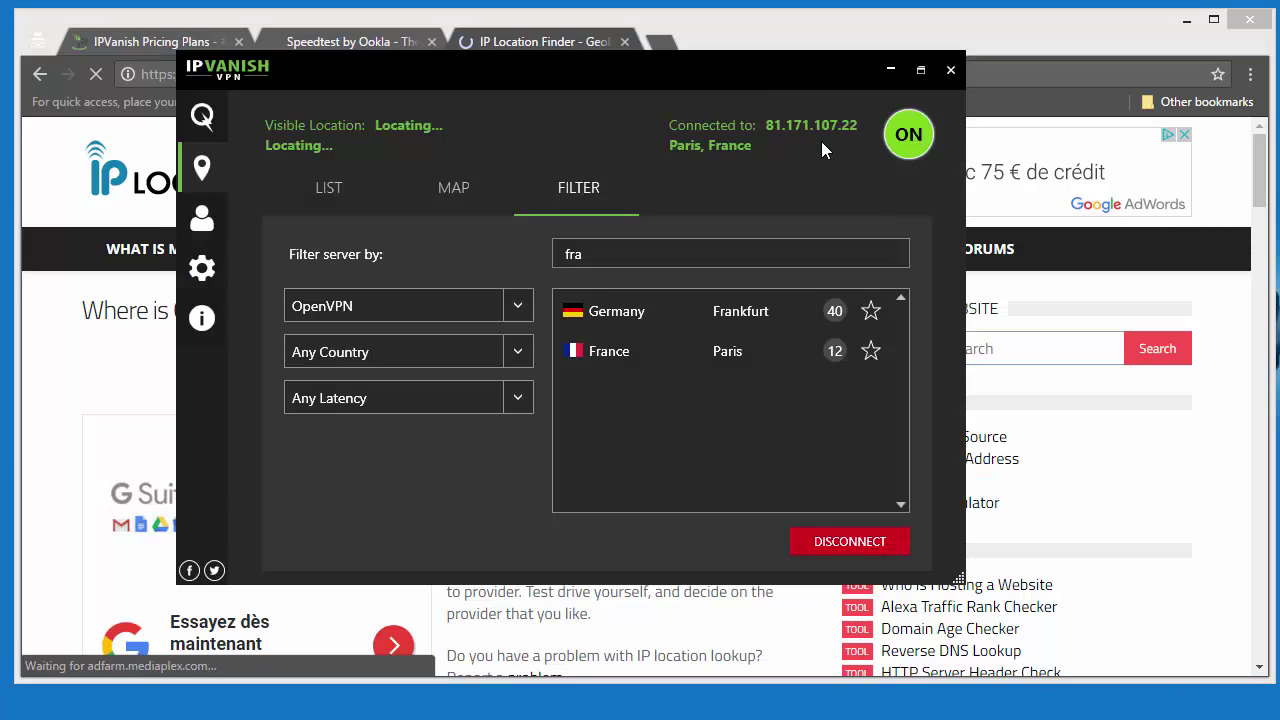
drag(753, 68, 752, 168)
click(730, 43)
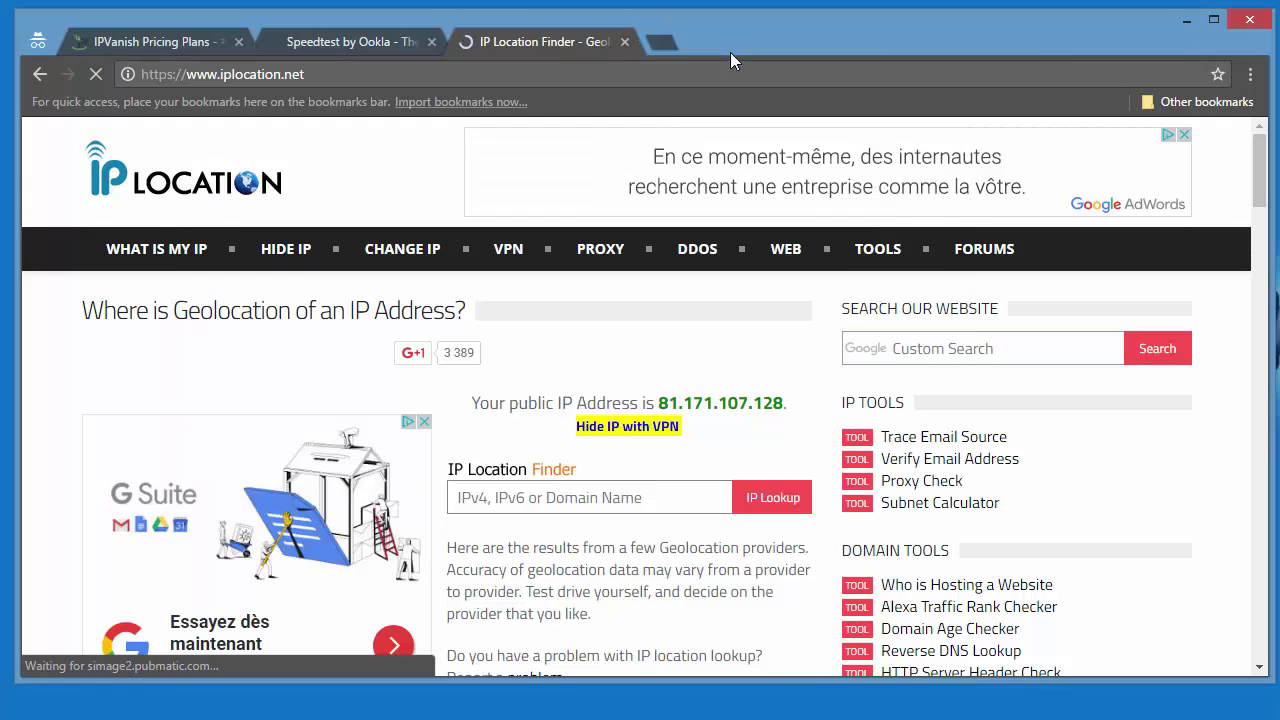
scroll(738, 435, down, 3)
scroll(738, 427, down, 1)
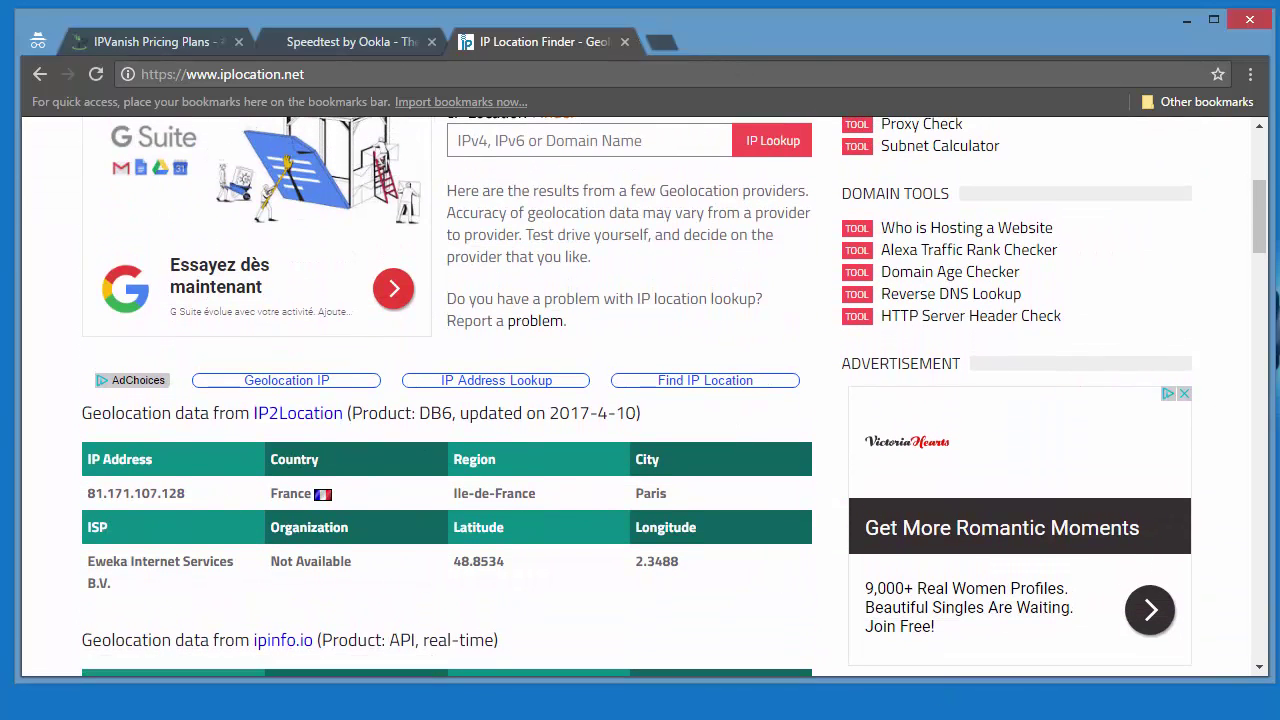
Minimize the browser and open the OpenVPN log from the IPVanish settings
click(1185, 21)
drag(672, 162, 659, 107)
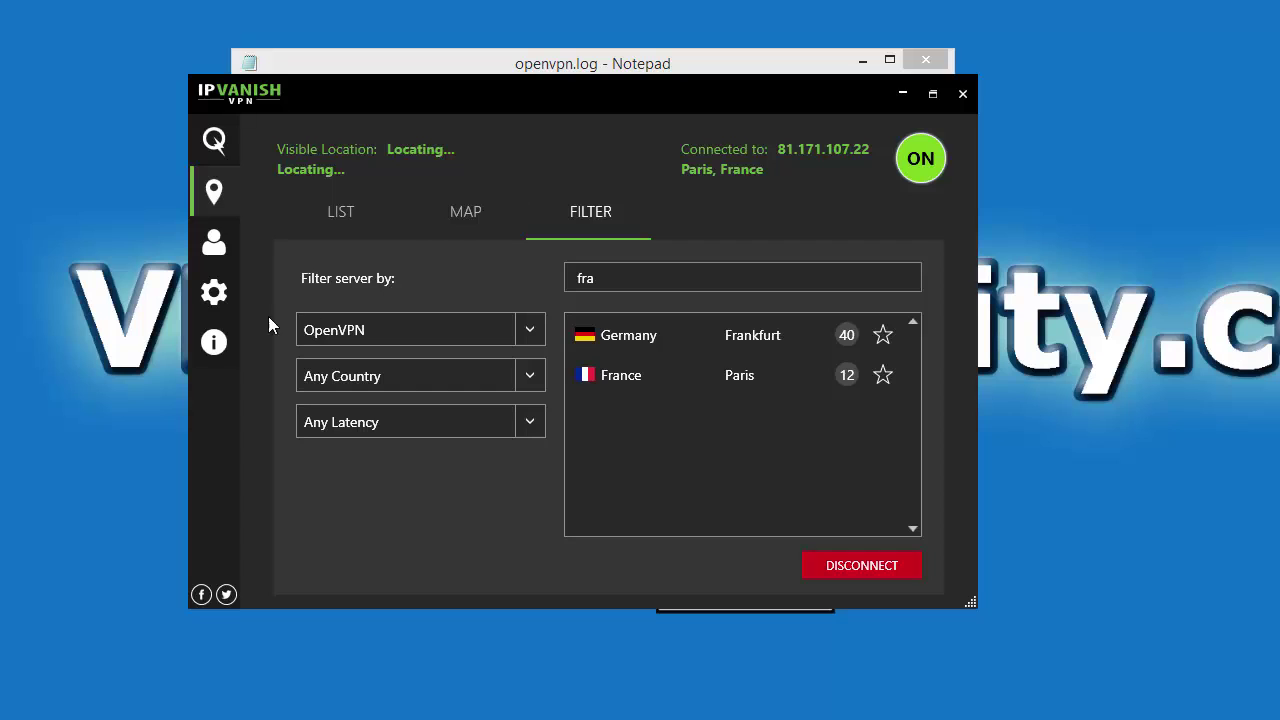
click(218, 306)
click(718, 212)
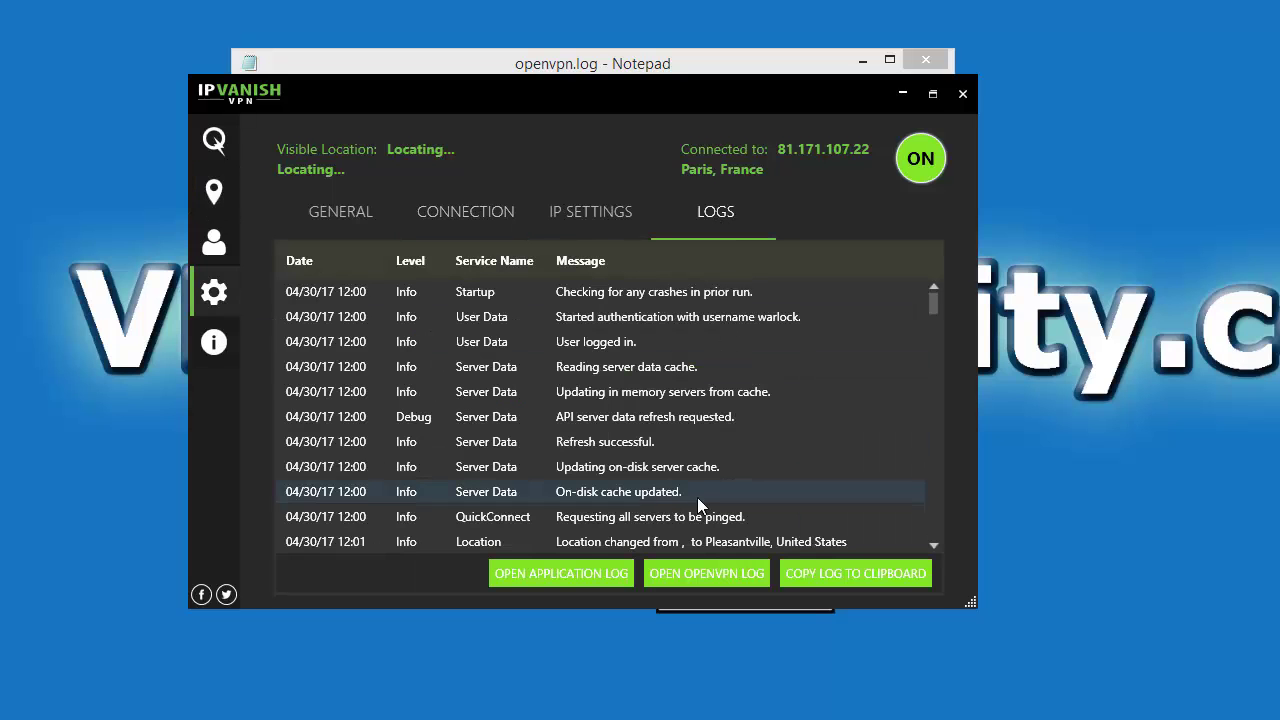
click(732, 582)
Examine the encryption and connection entries for the Paris server in openvpn.log, and close the log
drag(688, 0, 637, 76)
drag(940, 141, 945, 521)
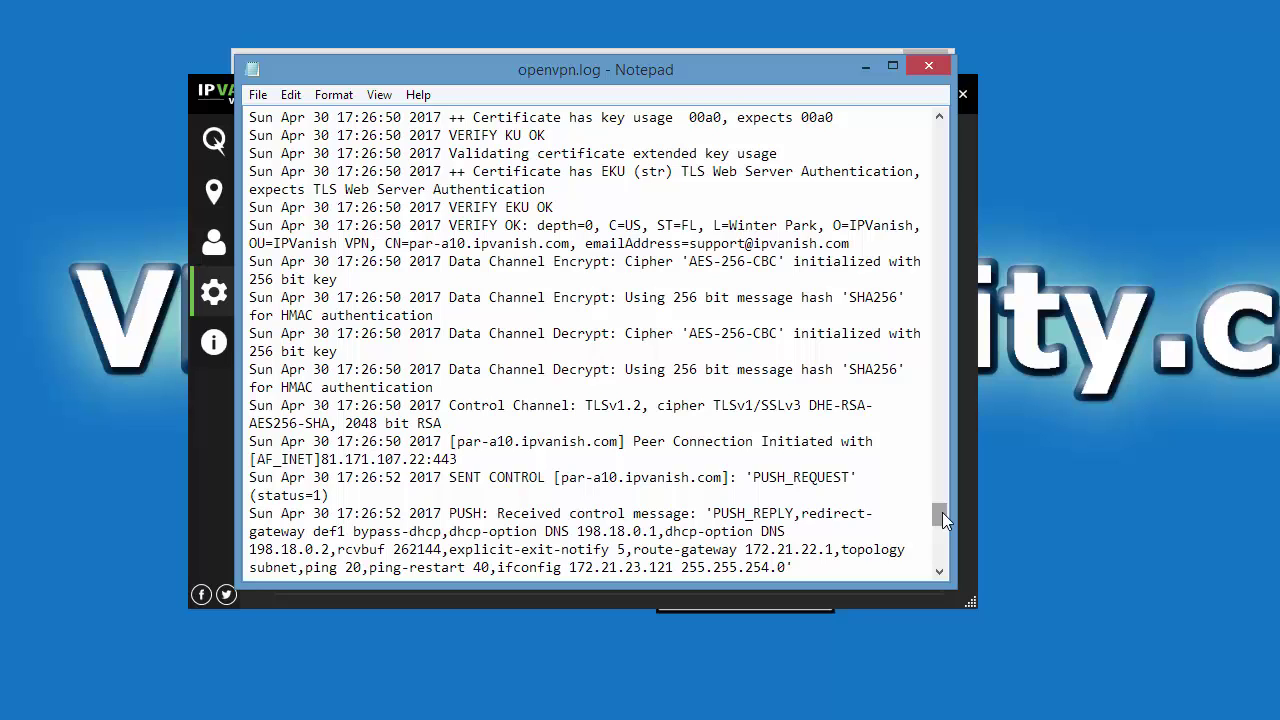
drag(944, 517, 940, 533)
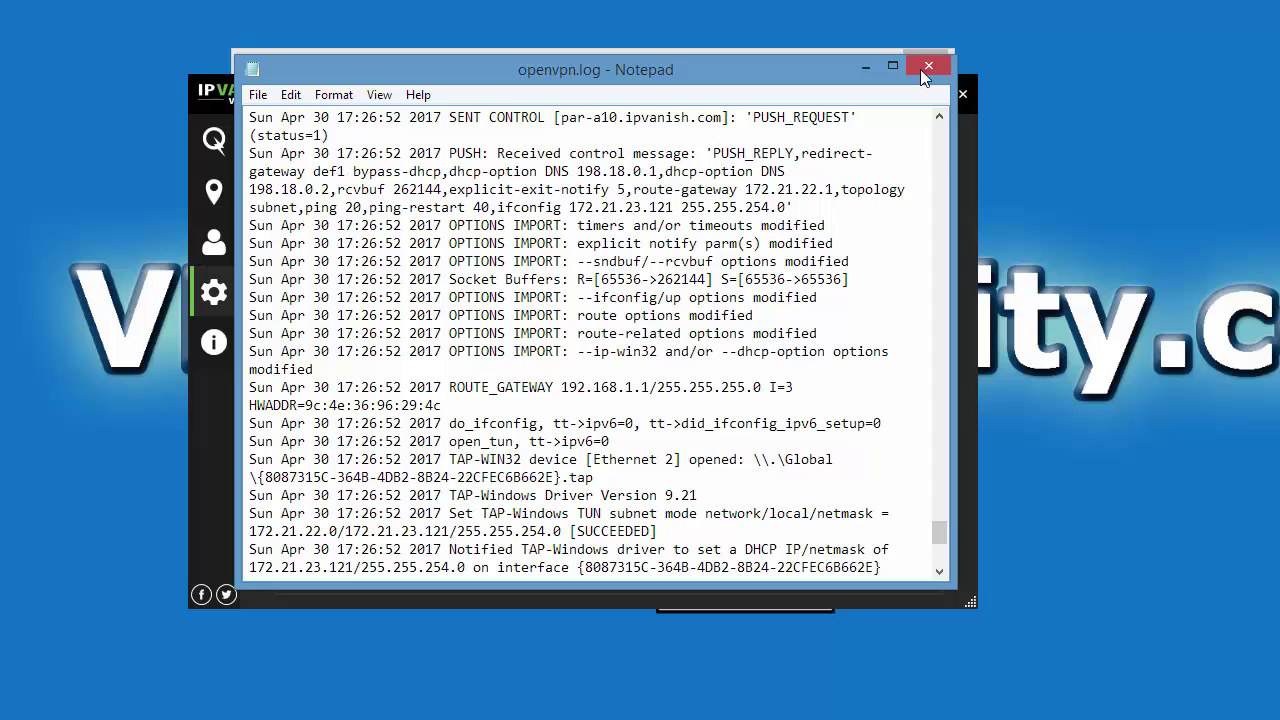
click(930, 65)
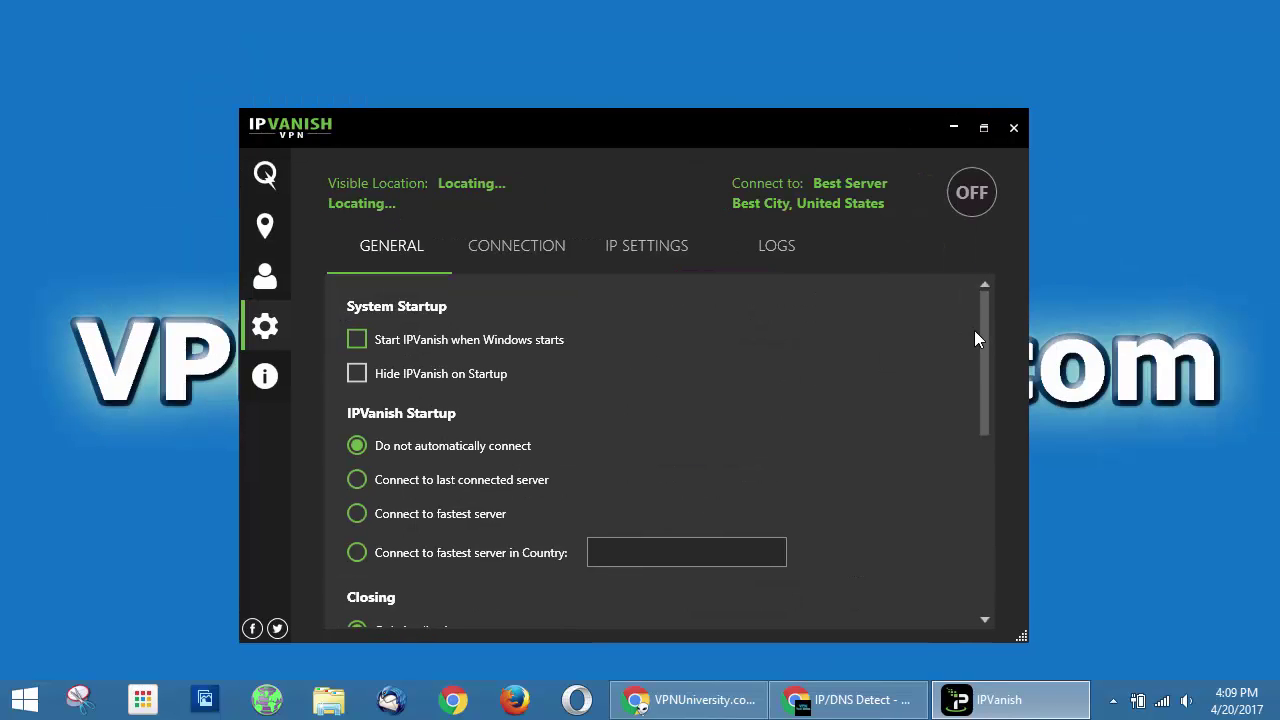
Set IPVanish to start when Windows starts and to connect to the fastest server on startup
click(358, 340)
click(358, 480)
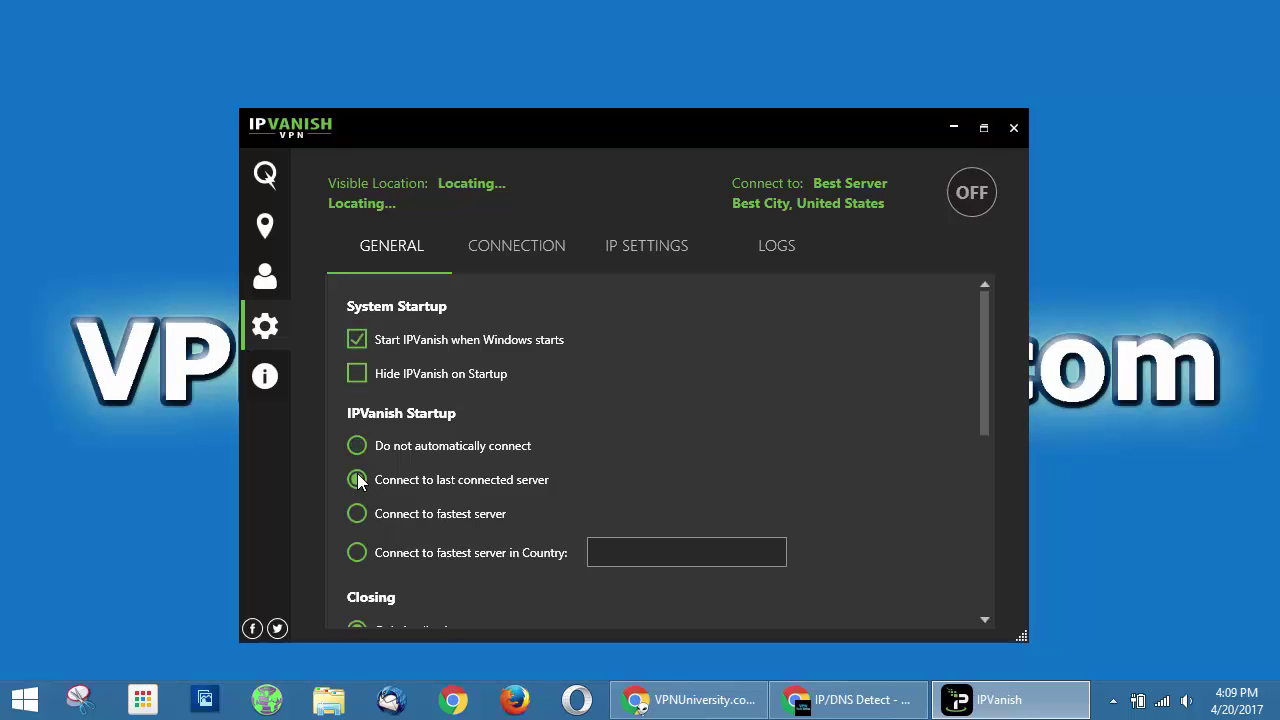
click(357, 514)
Set the closing behavior to Hide to Tray
drag(981, 393, 981, 505)
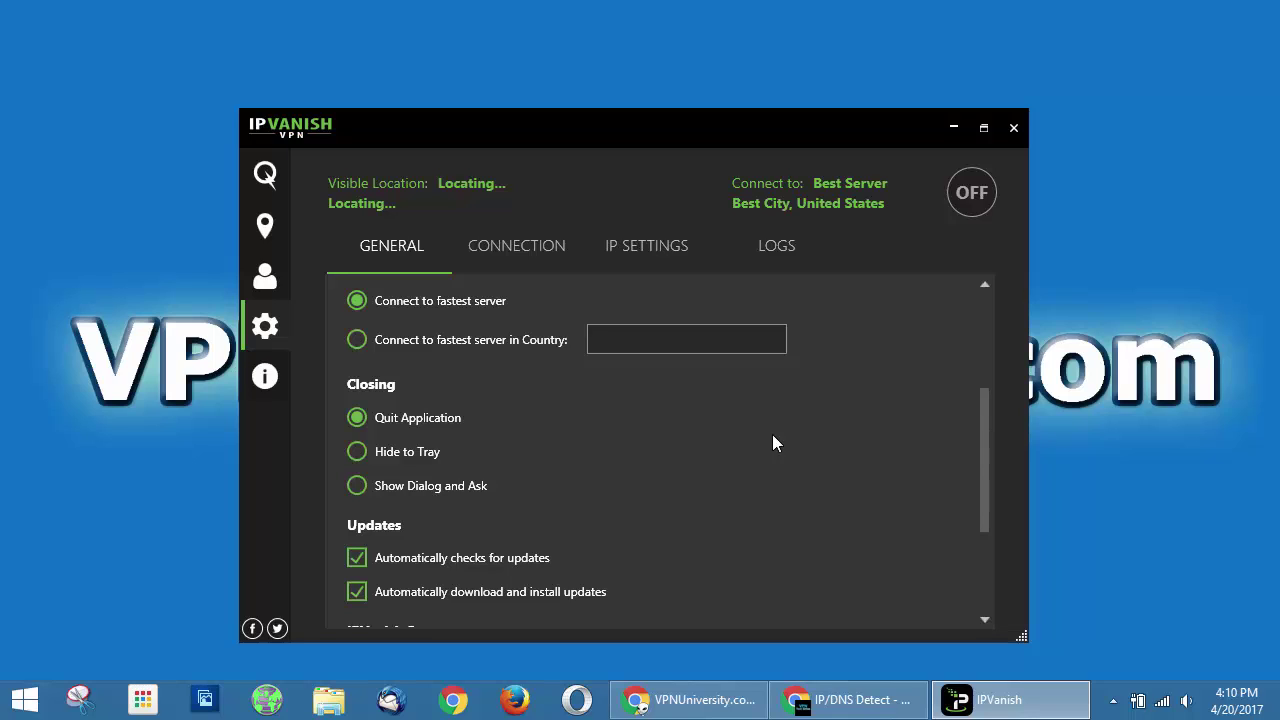
click(358, 487)
click(357, 453)
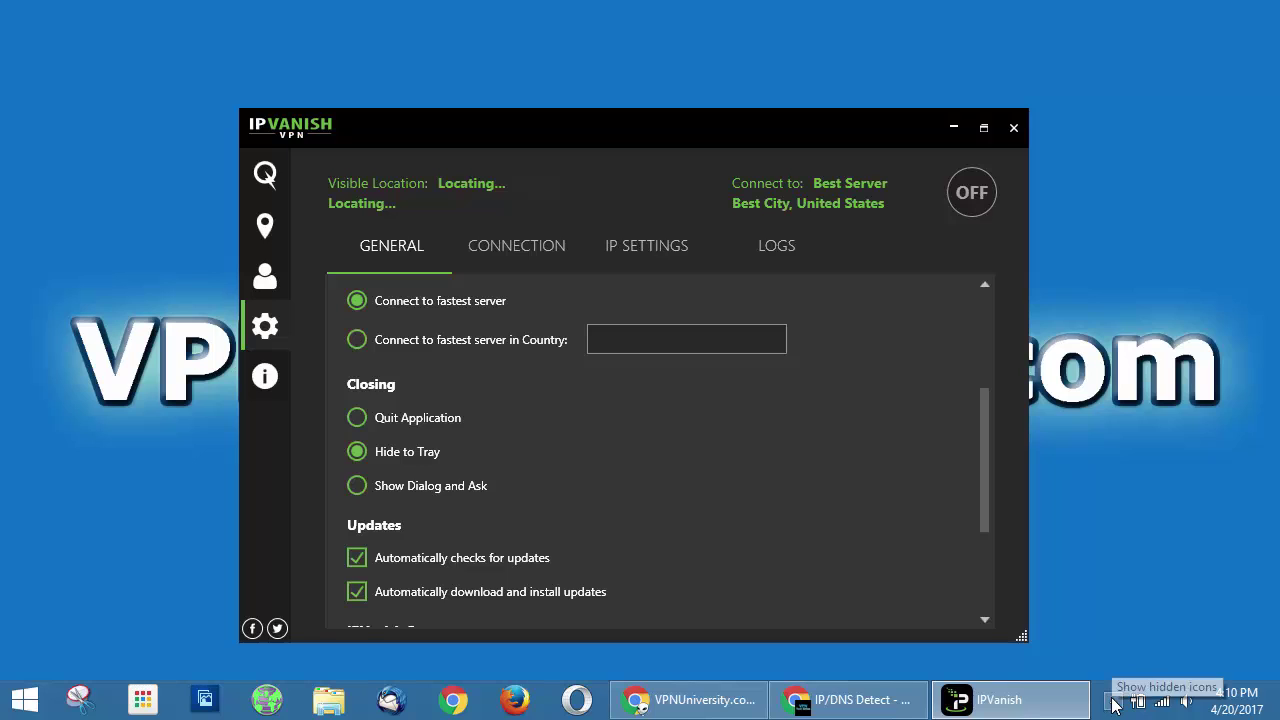
Close the IPVanish window to the system tray, view the tray icon's options and restore the window
click(1013, 127)
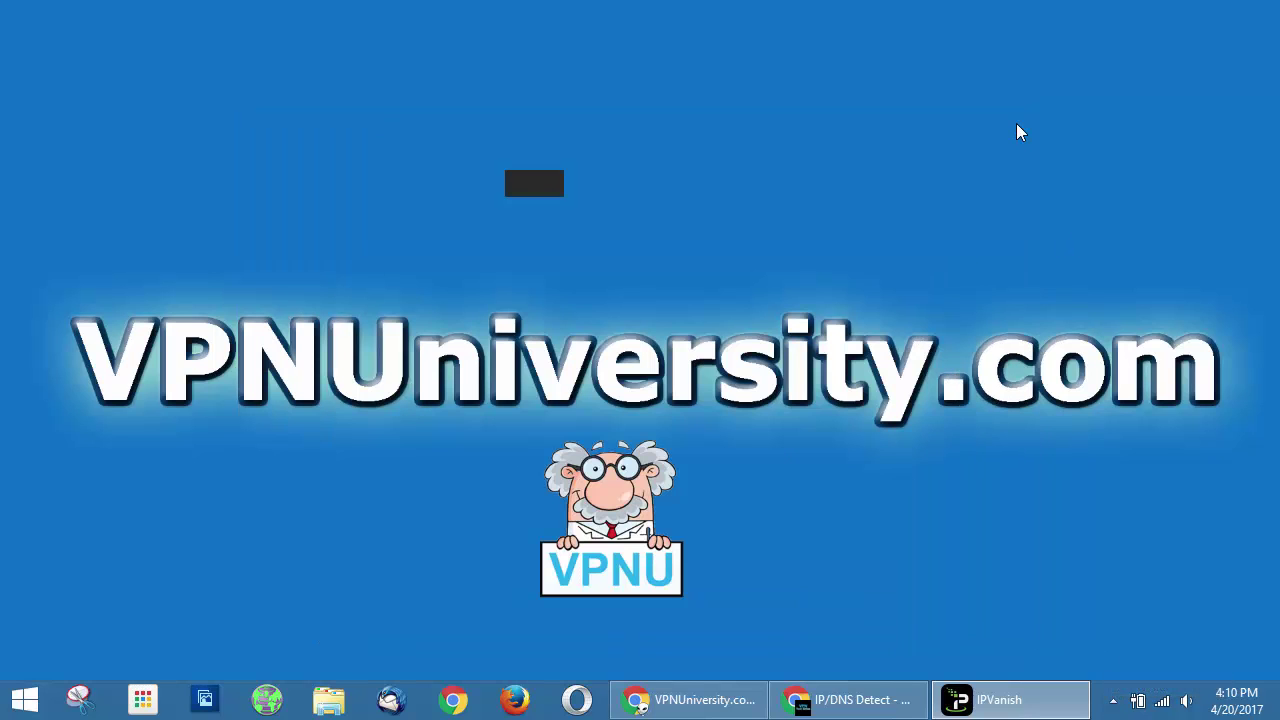
click(1114, 700)
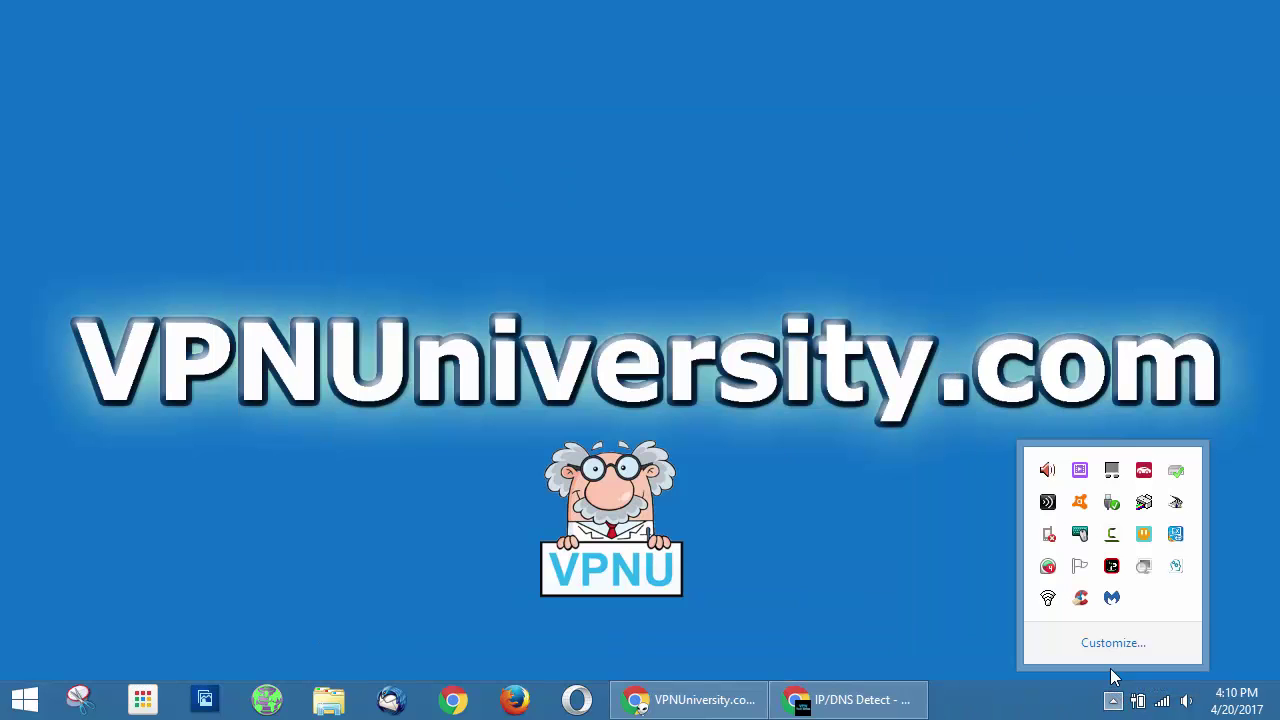
right_click(1113, 566)
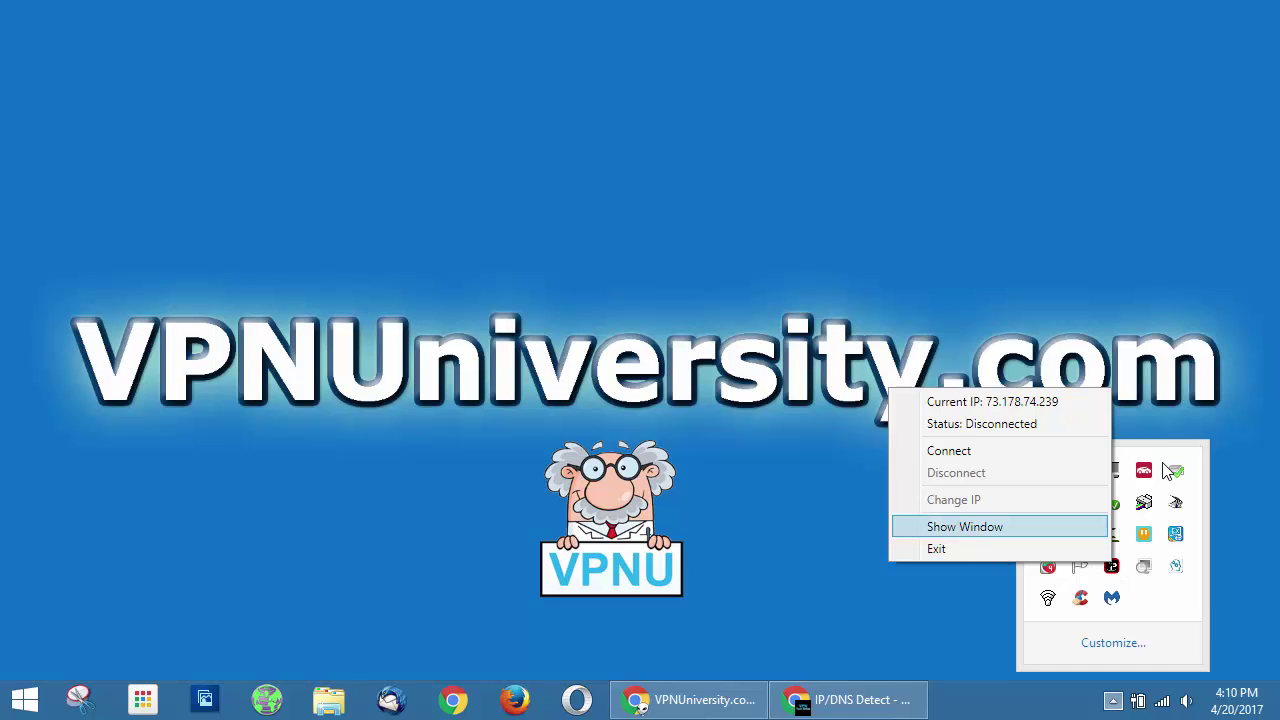
click(1174, 203)
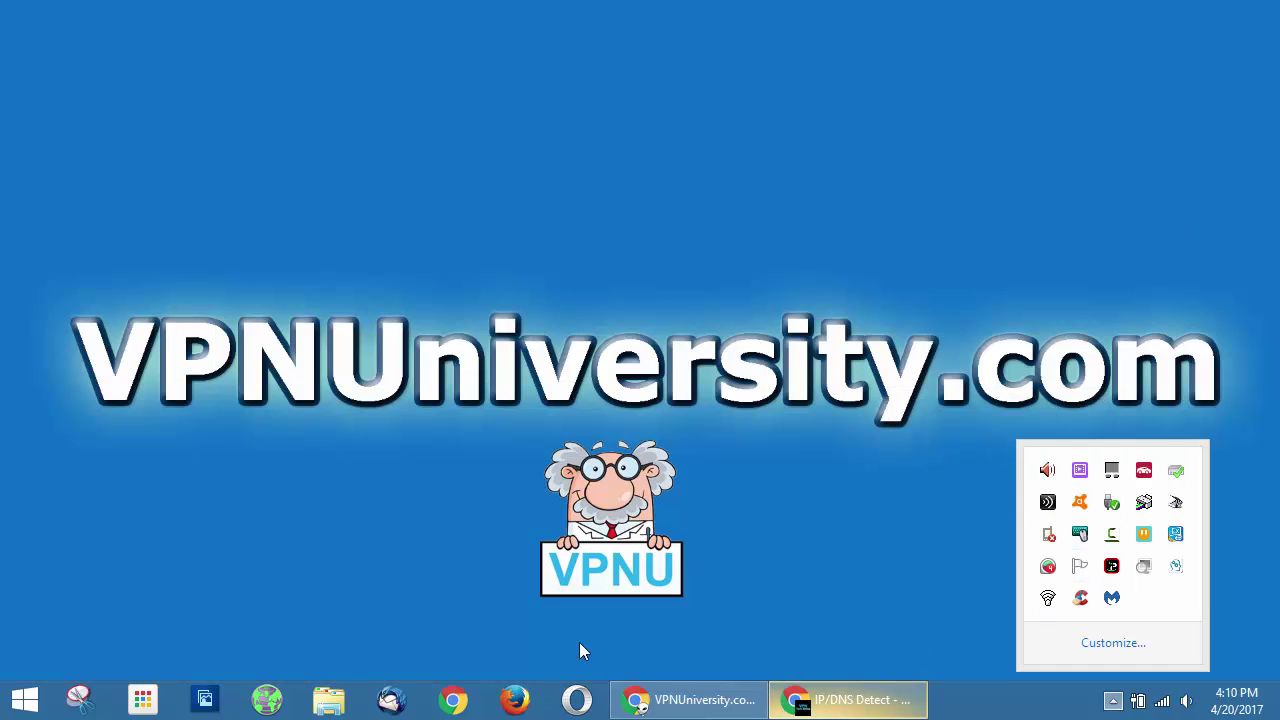
click(1112, 566)
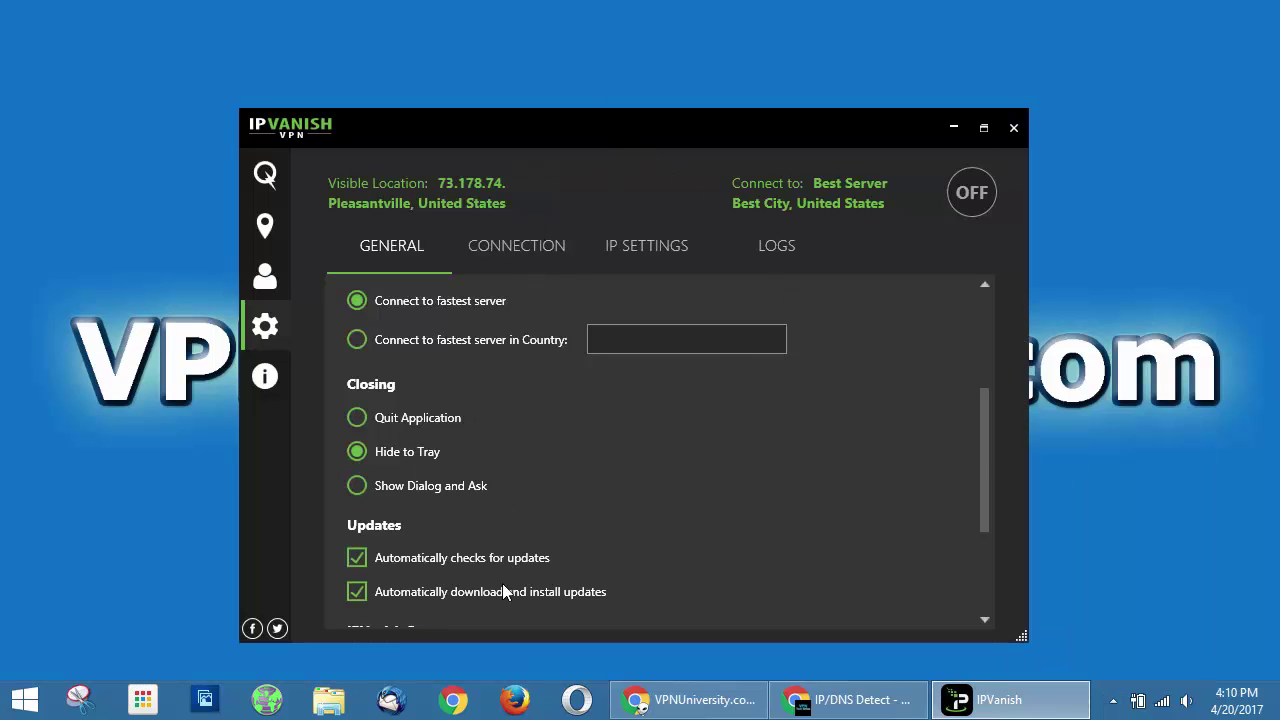
Look over the remaining General settings for updates, support and interface, and display the Connection settings
scroll(547, 548, down, 3)
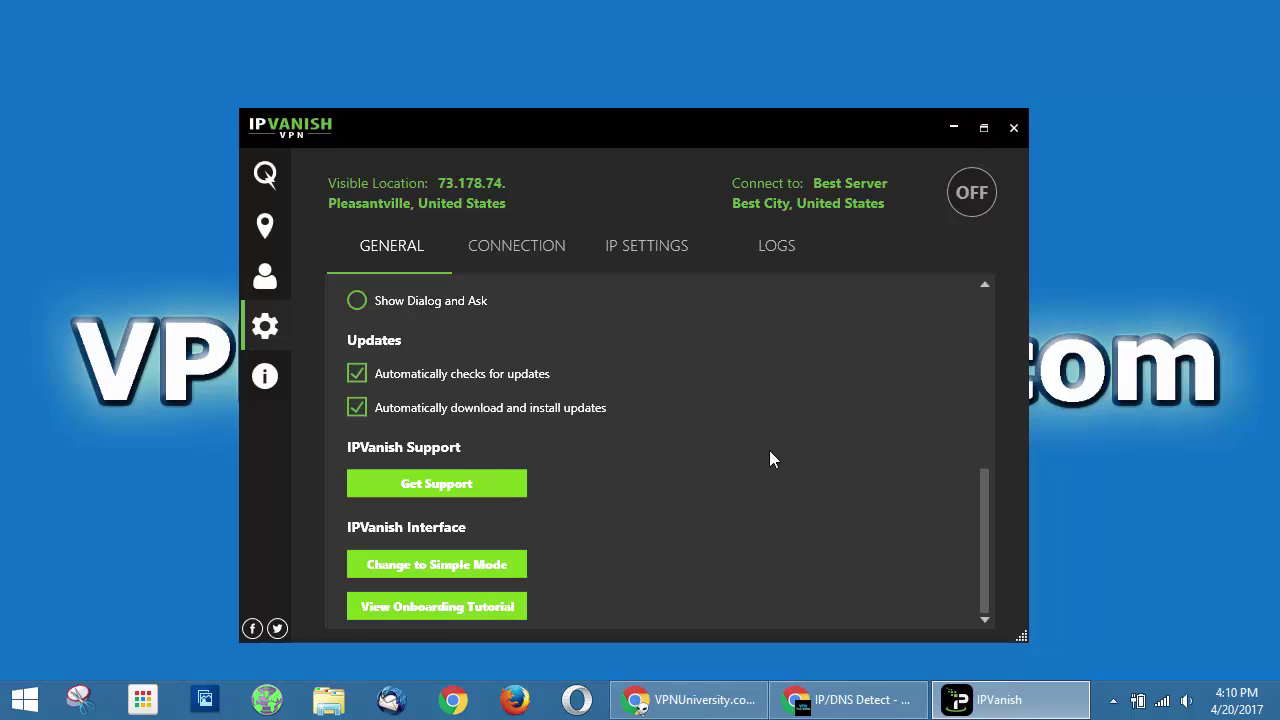
scroll(795, 457, up, 5)
click(536, 249)
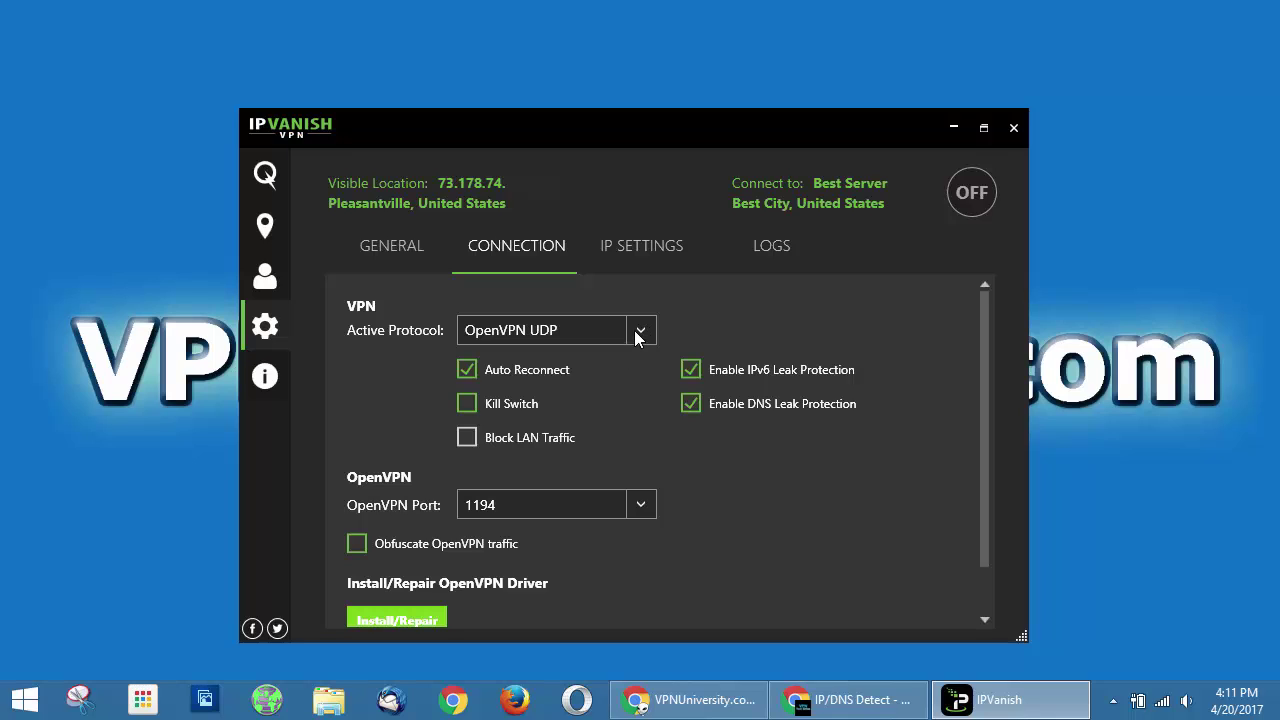
Try OpenVPN TCP as the active protocol and return it to OpenVPN UDP
click(634, 330)
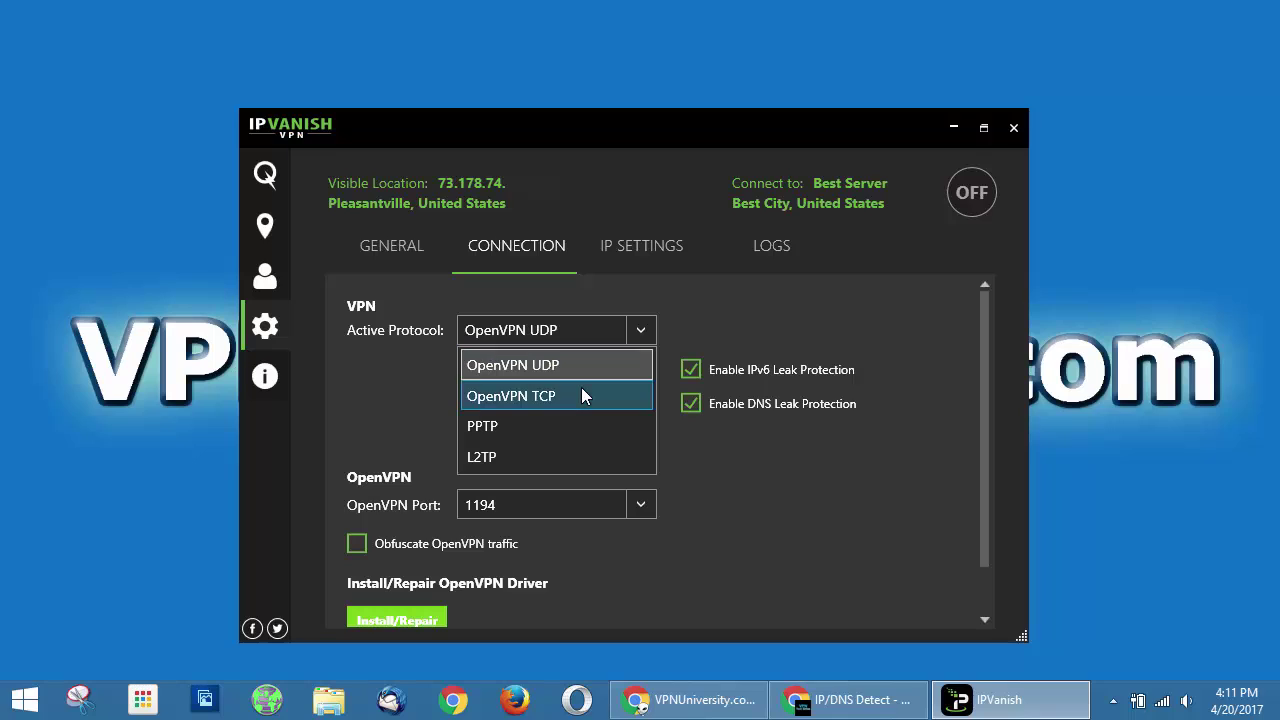
click(584, 395)
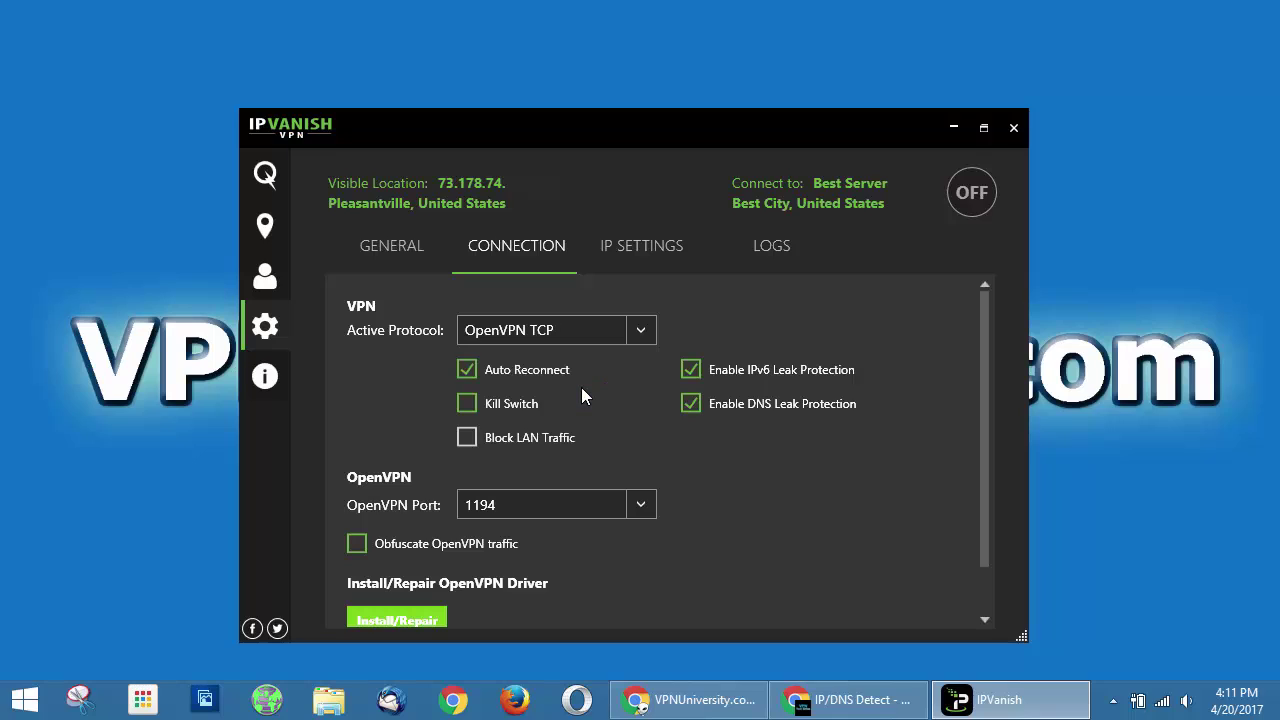
click(641, 336)
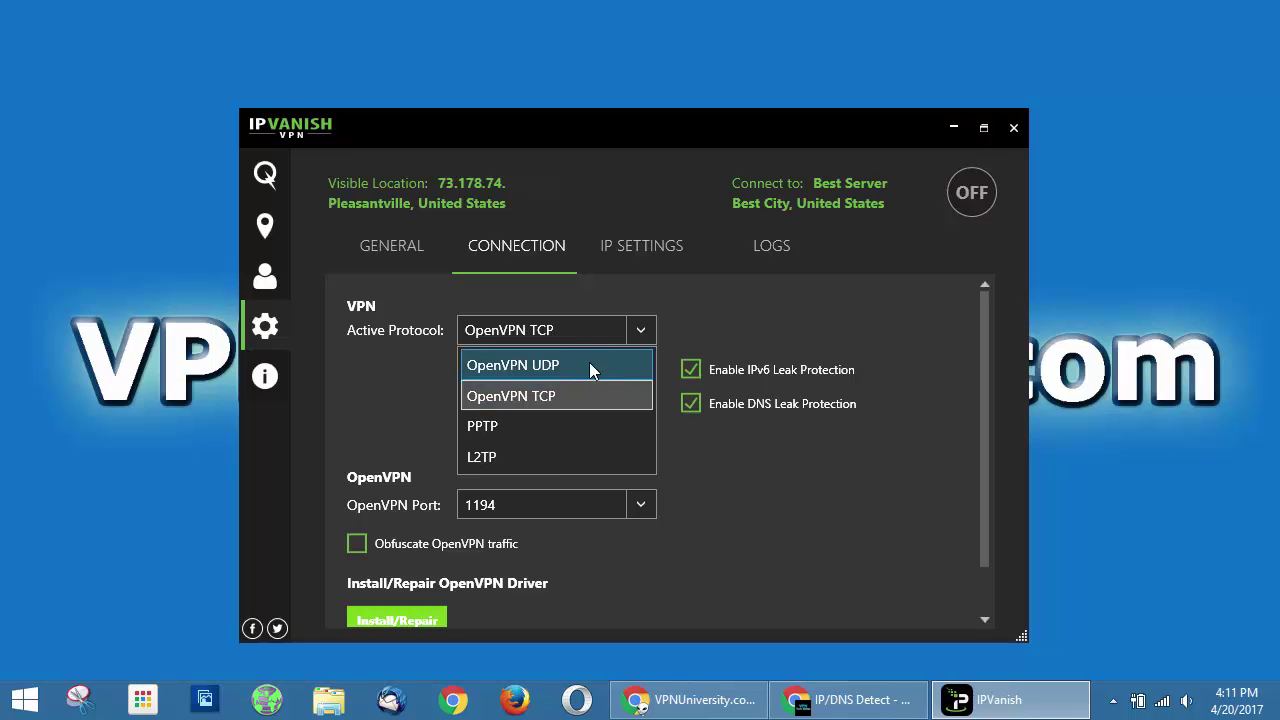
click(589, 362)
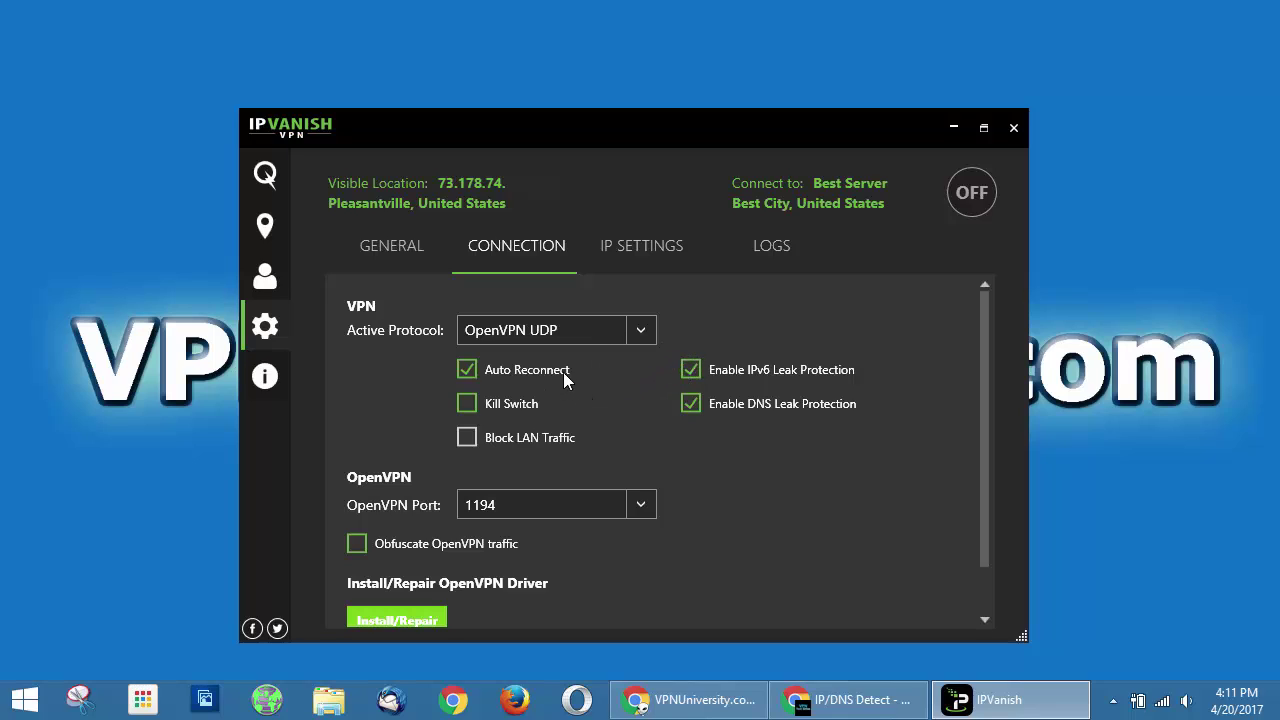
Set the OpenVPN port to 443 and toggle the Obfuscate OpenVPN traffic option
click(467, 404)
scroll(740, 460, down, 1)
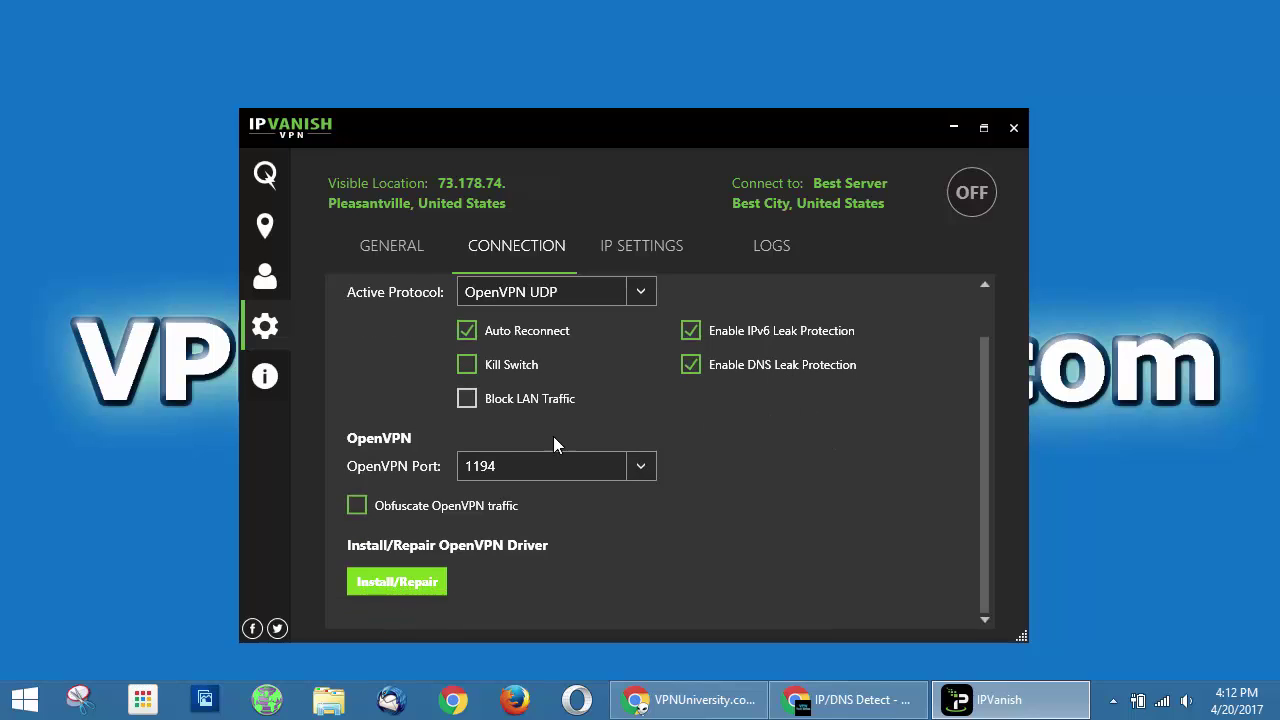
click(641, 467)
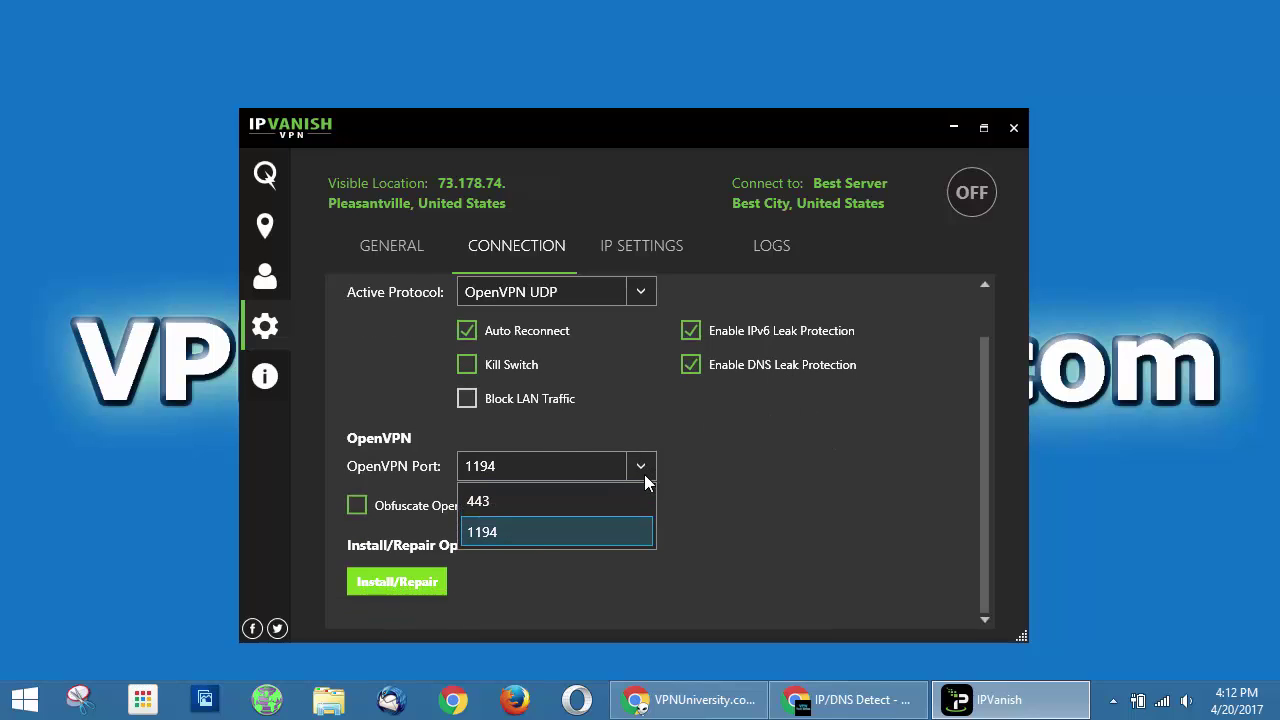
click(592, 536)
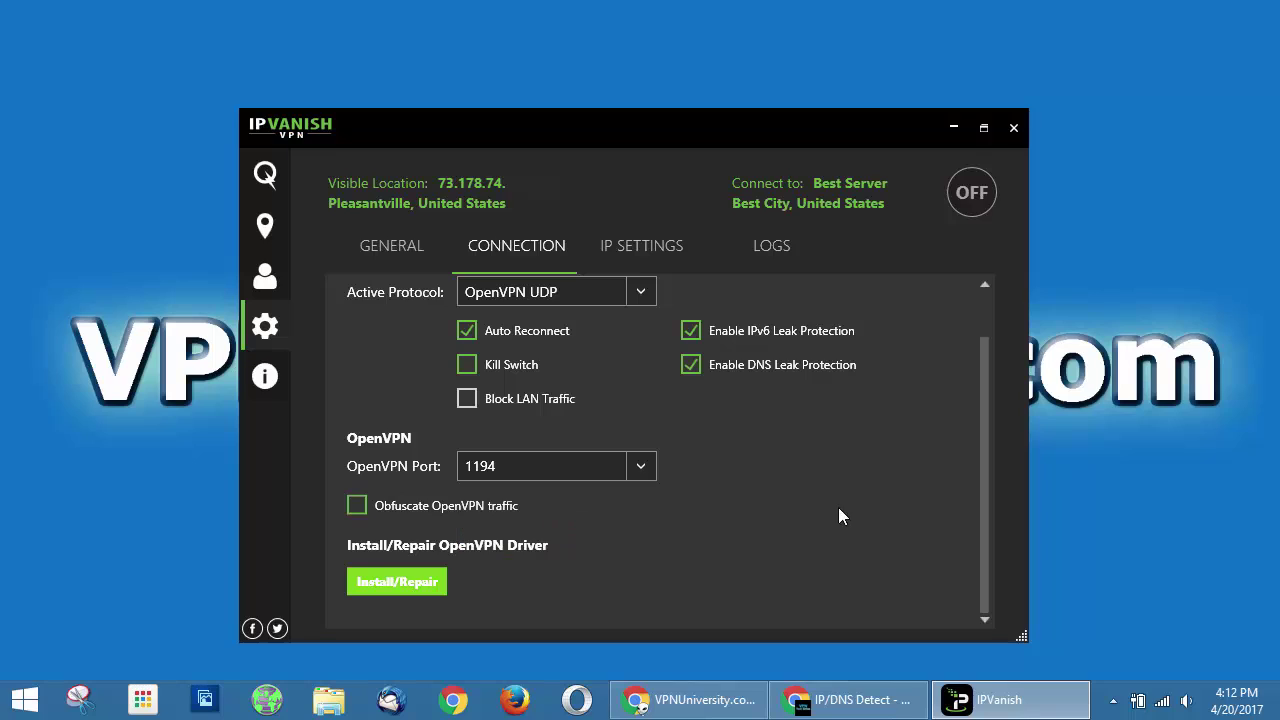
click(630, 466)
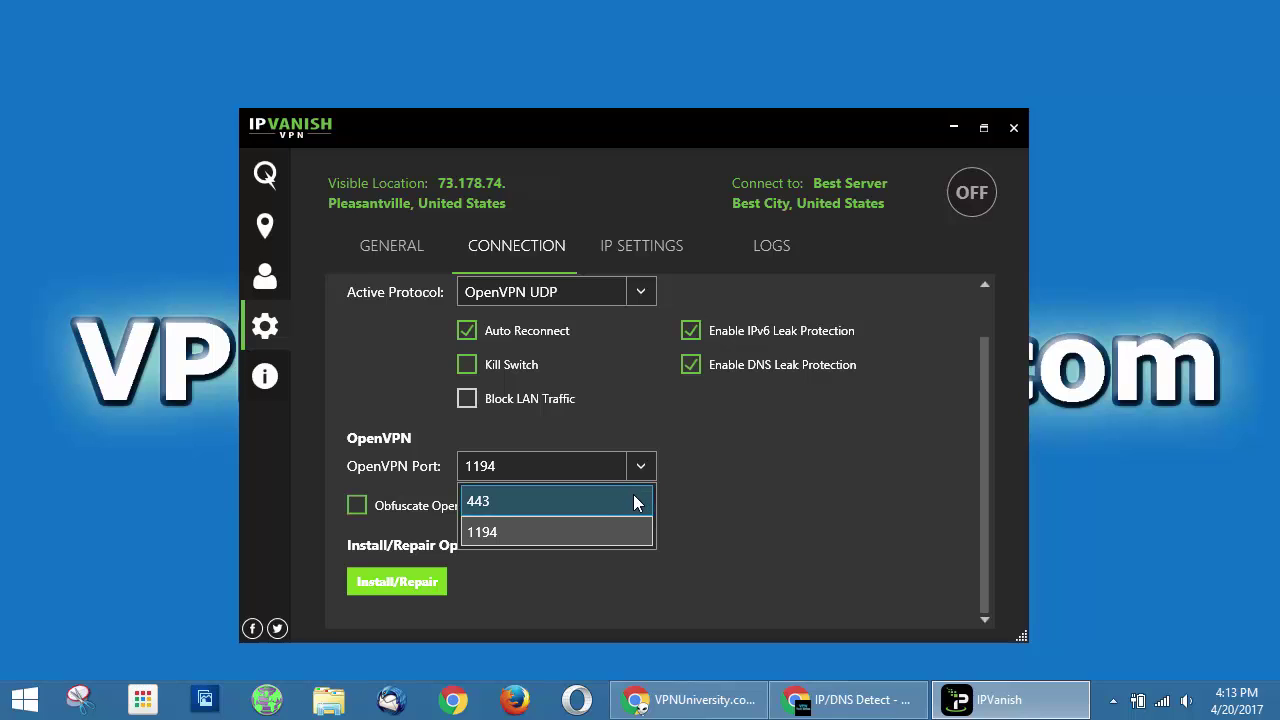
click(633, 501)
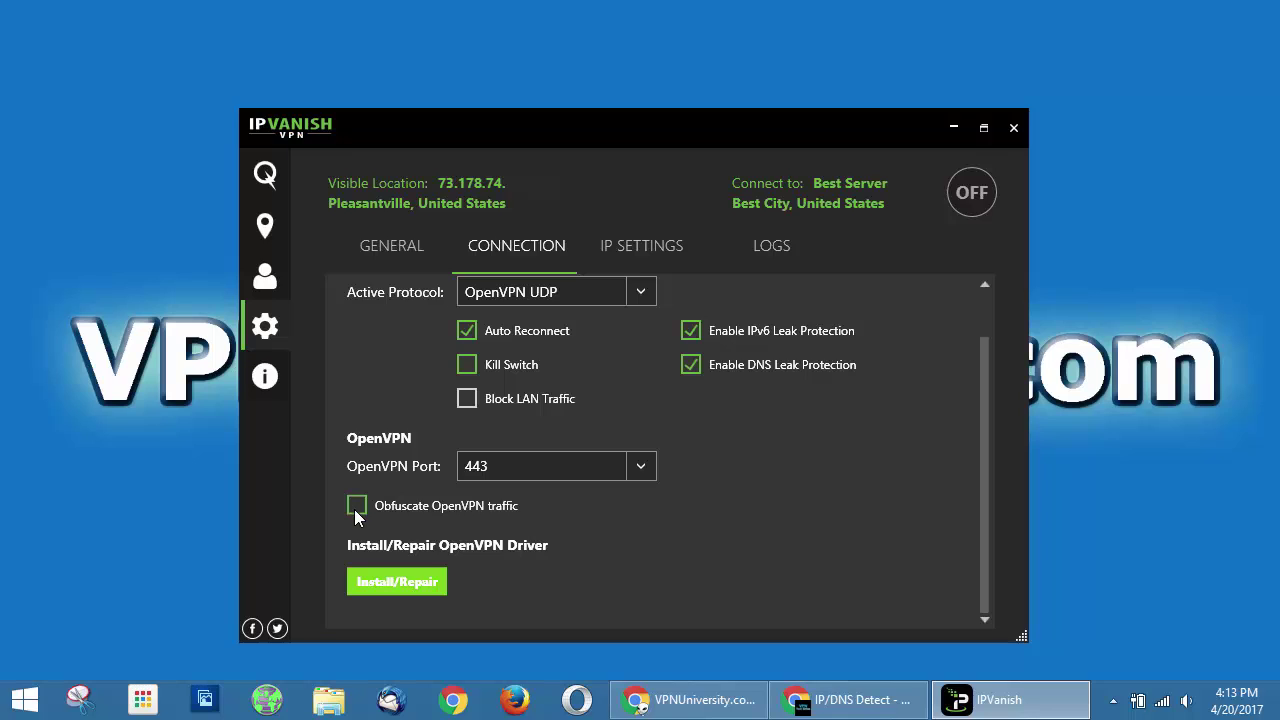
click(355, 507)
Enable the periodic IP address change every 45 minutes in the IP settings
click(672, 249)
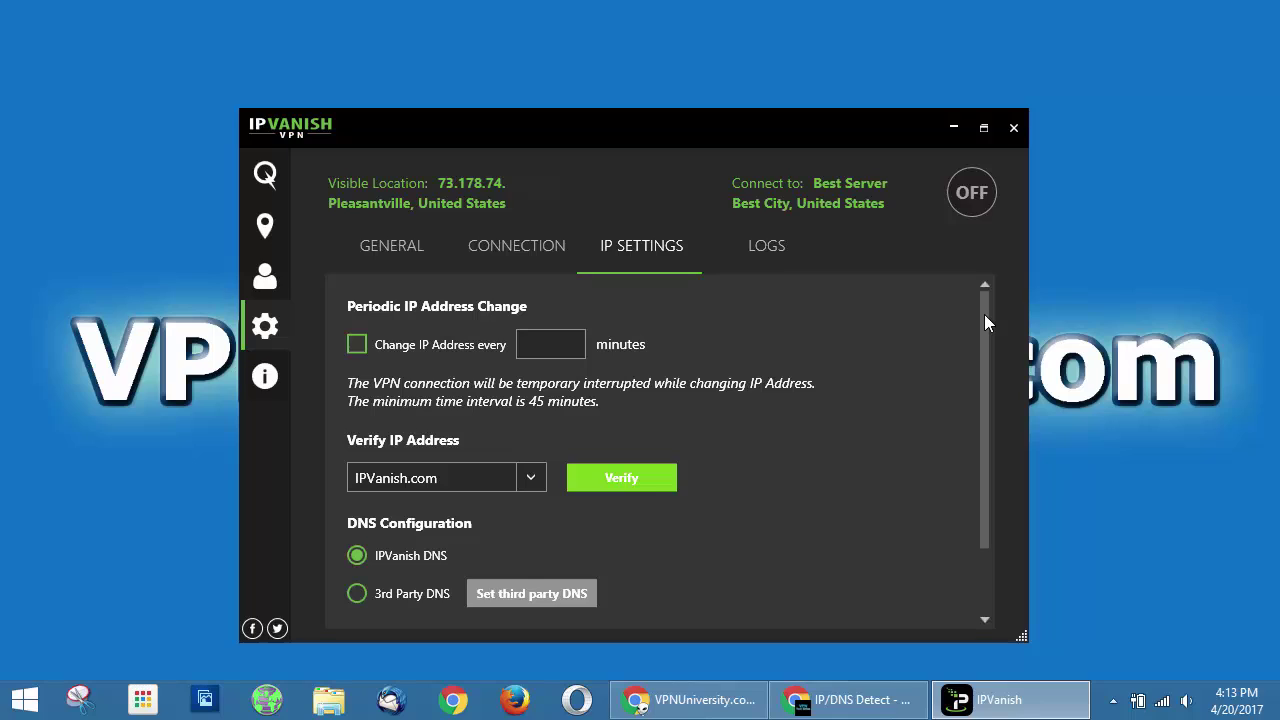
click(361, 347)
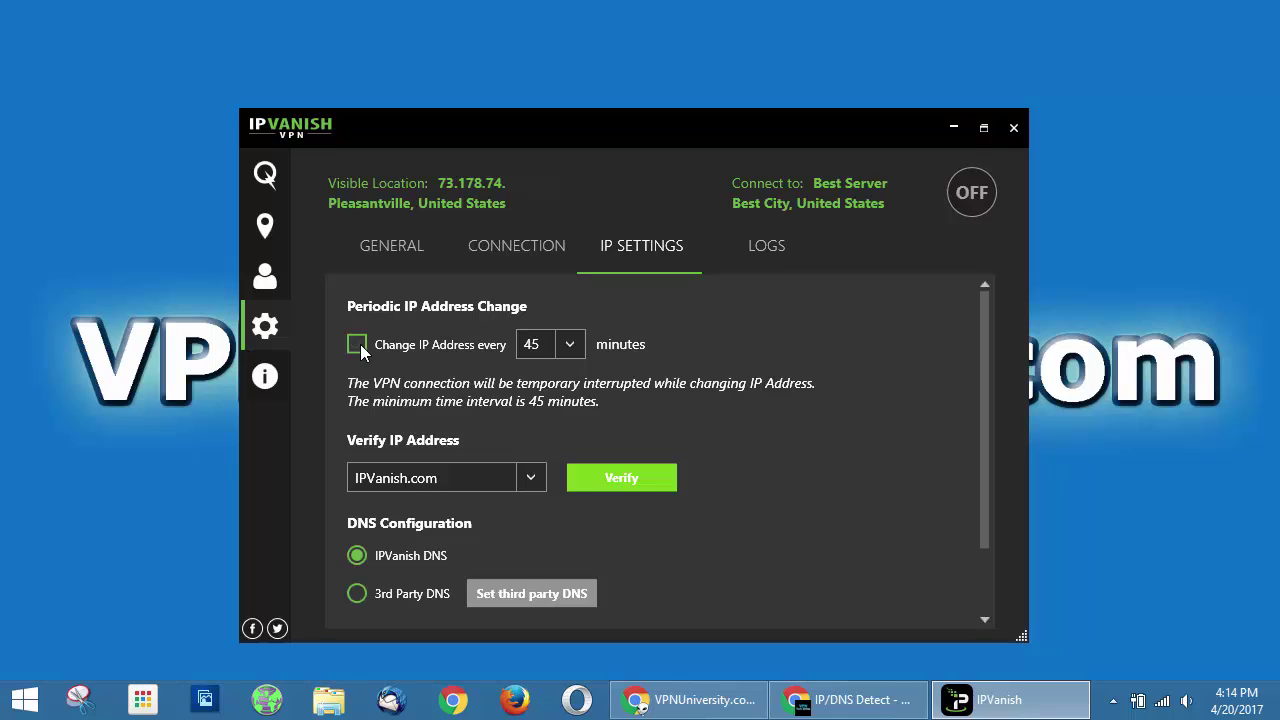
Choose another interval for the periodic IP address change and turn the periodic change off
click(569, 344)
click(555, 406)
click(357, 345)
drag(994, 336, 988, 370)
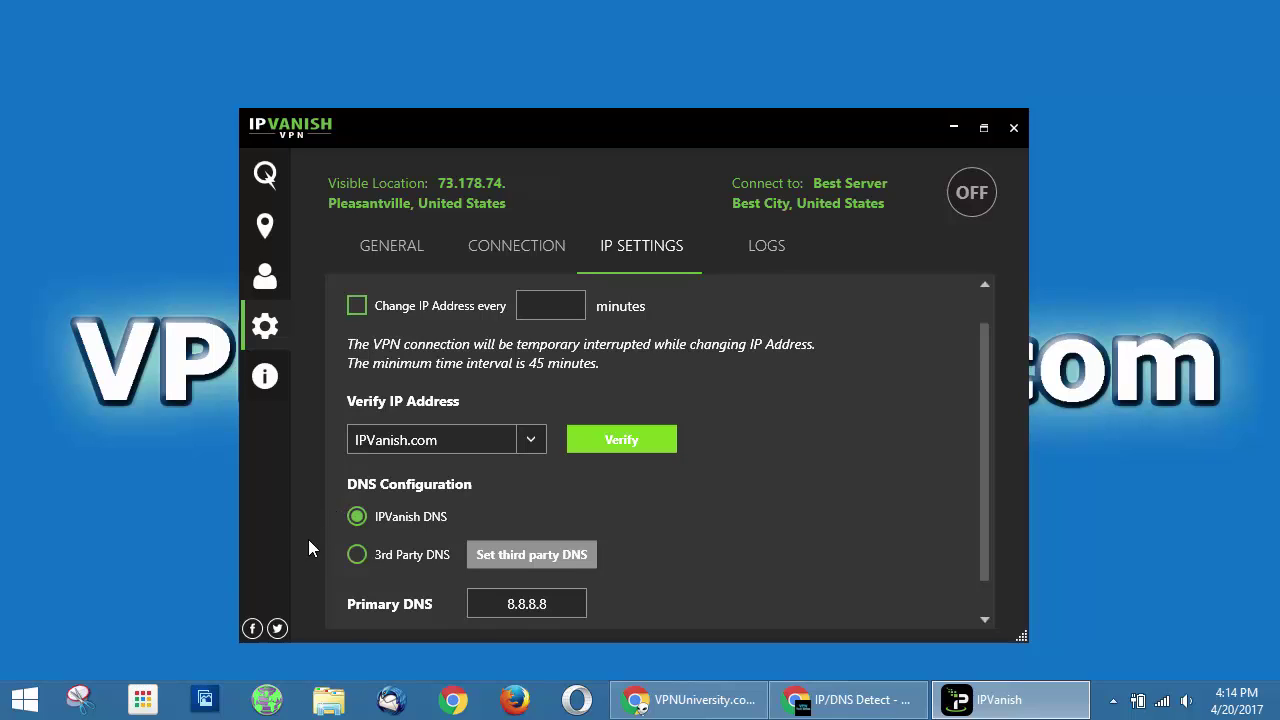
Switch the DNS configuration to 3rd Party DNS and display the Primary DNS field and the settings below it
click(358, 556)
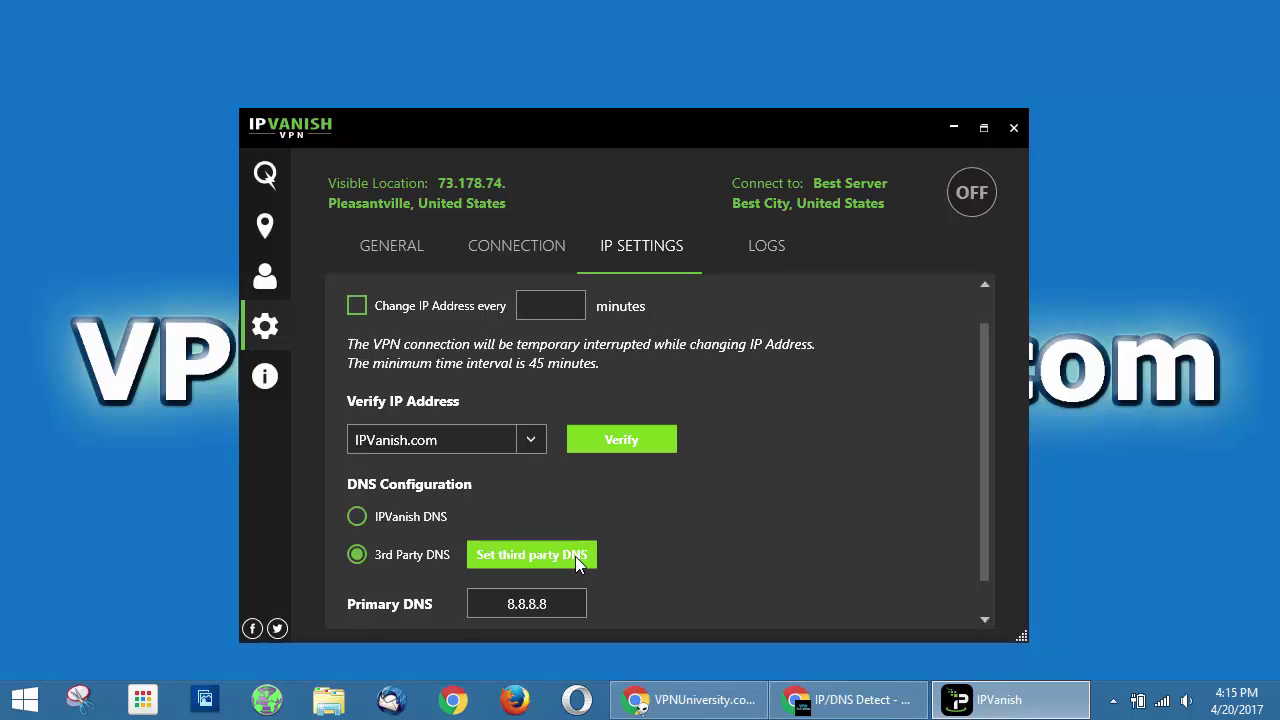
click(574, 602)
drag(985, 419, 987, 454)
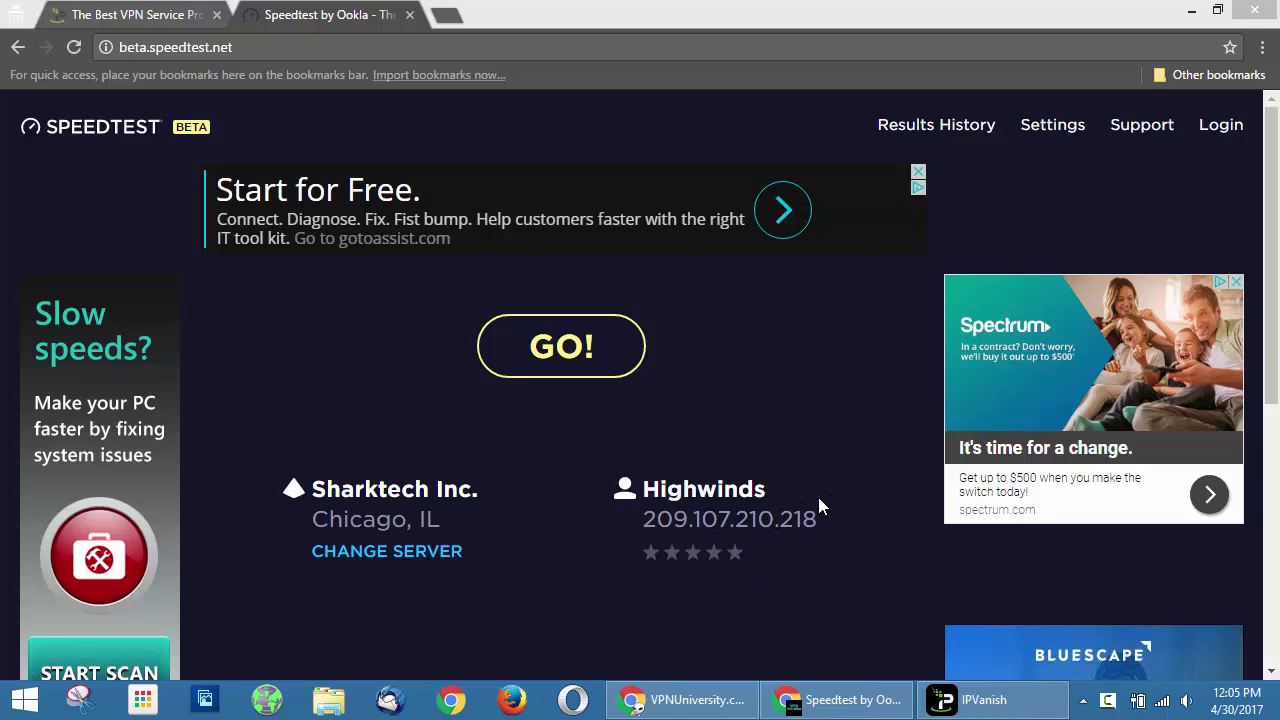
Check the active VPN connection in IPVanish, then return to the Speedtest page in Chrome and start a speed test
click(972, 700)
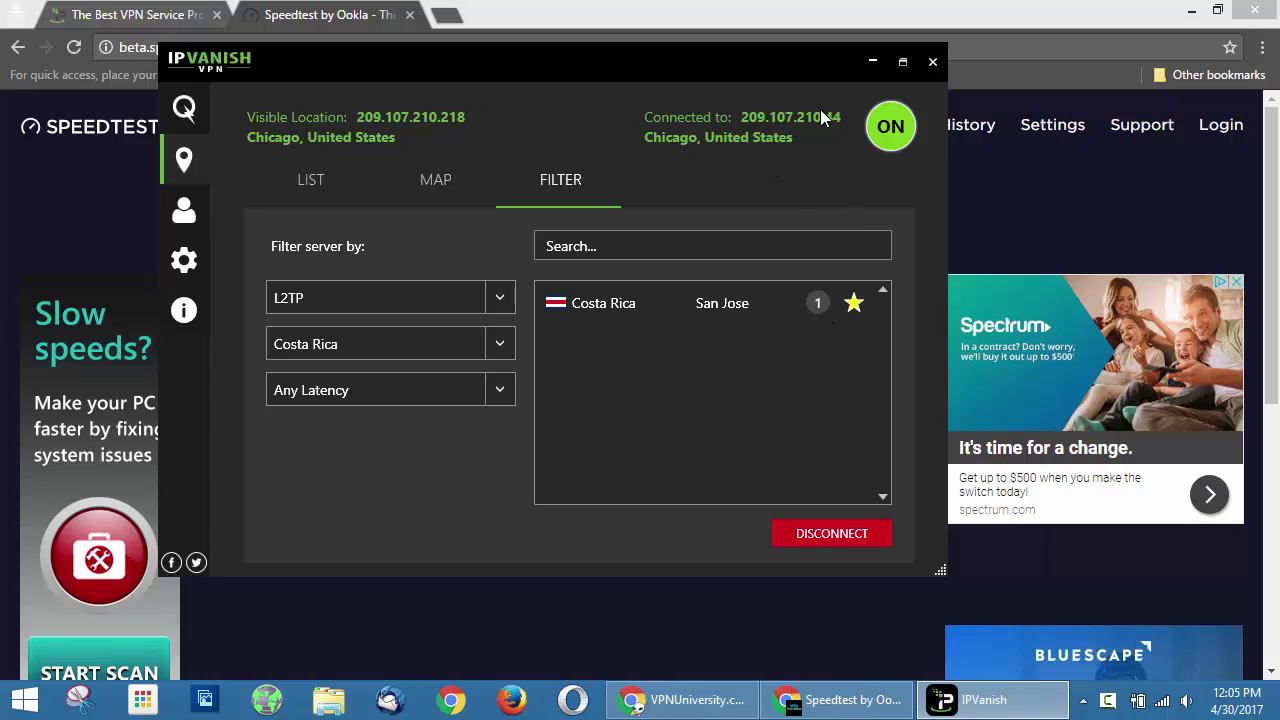
click(872, 61)
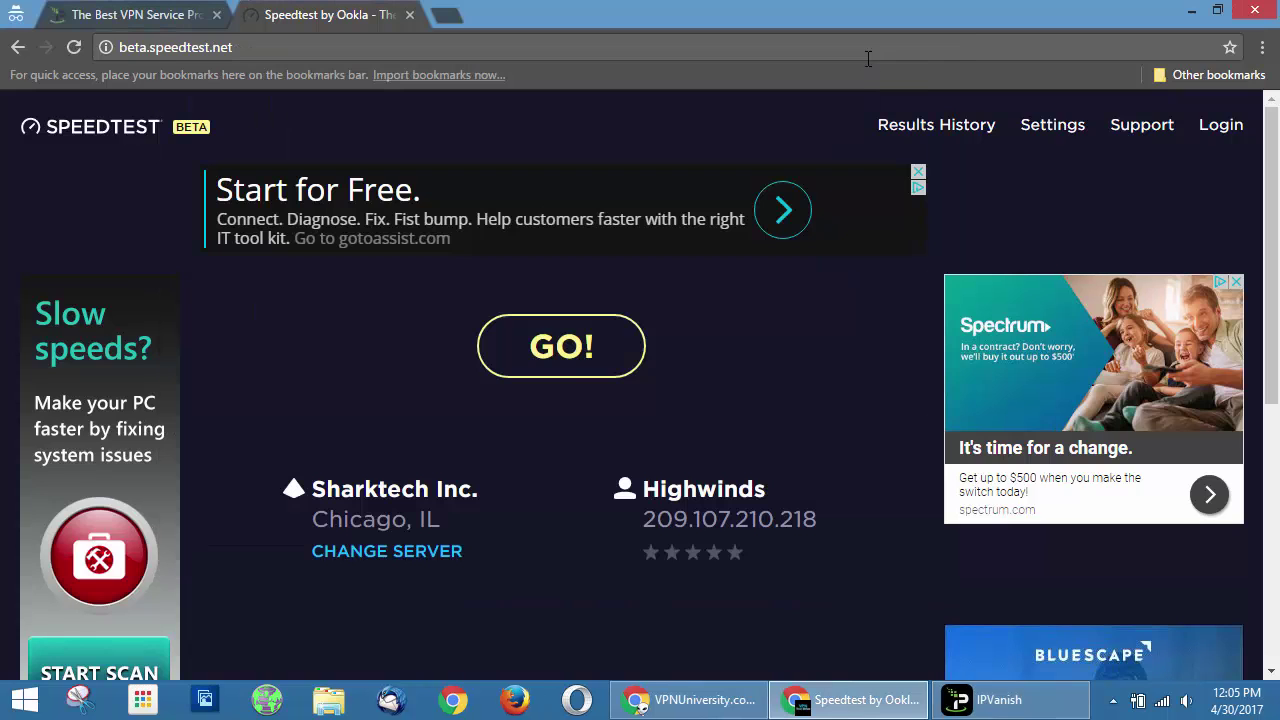
click(576, 351)
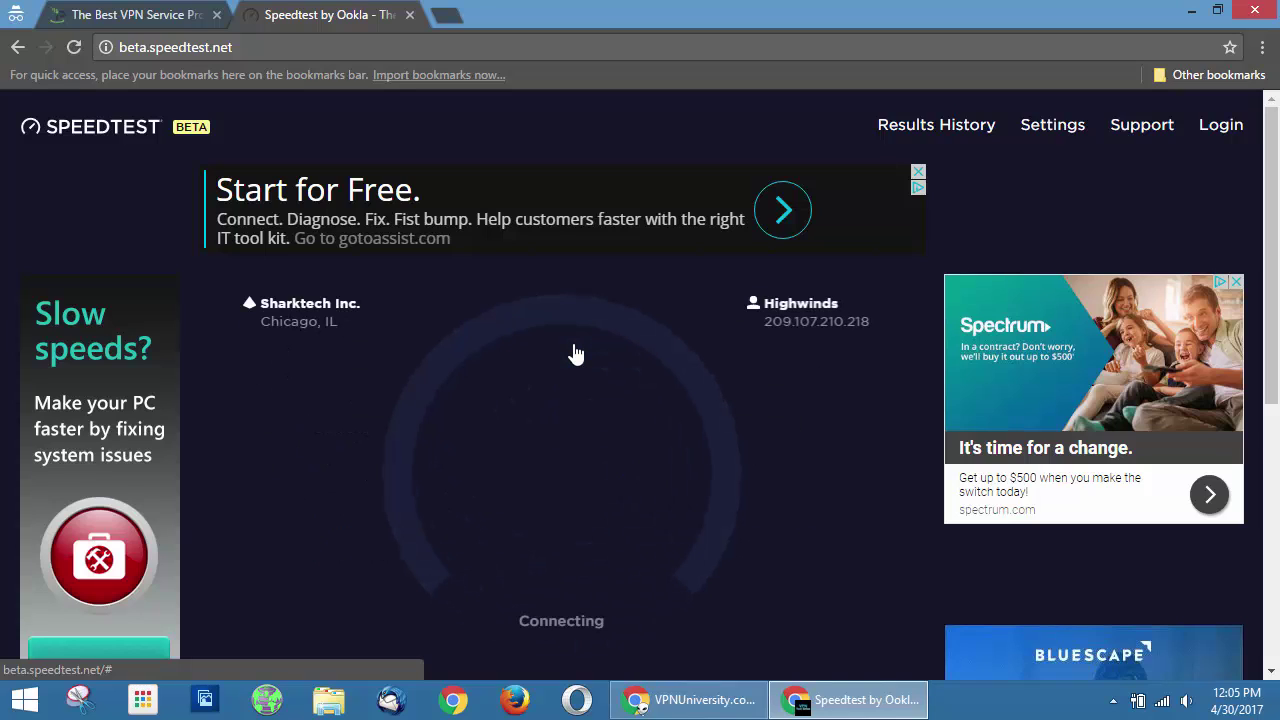